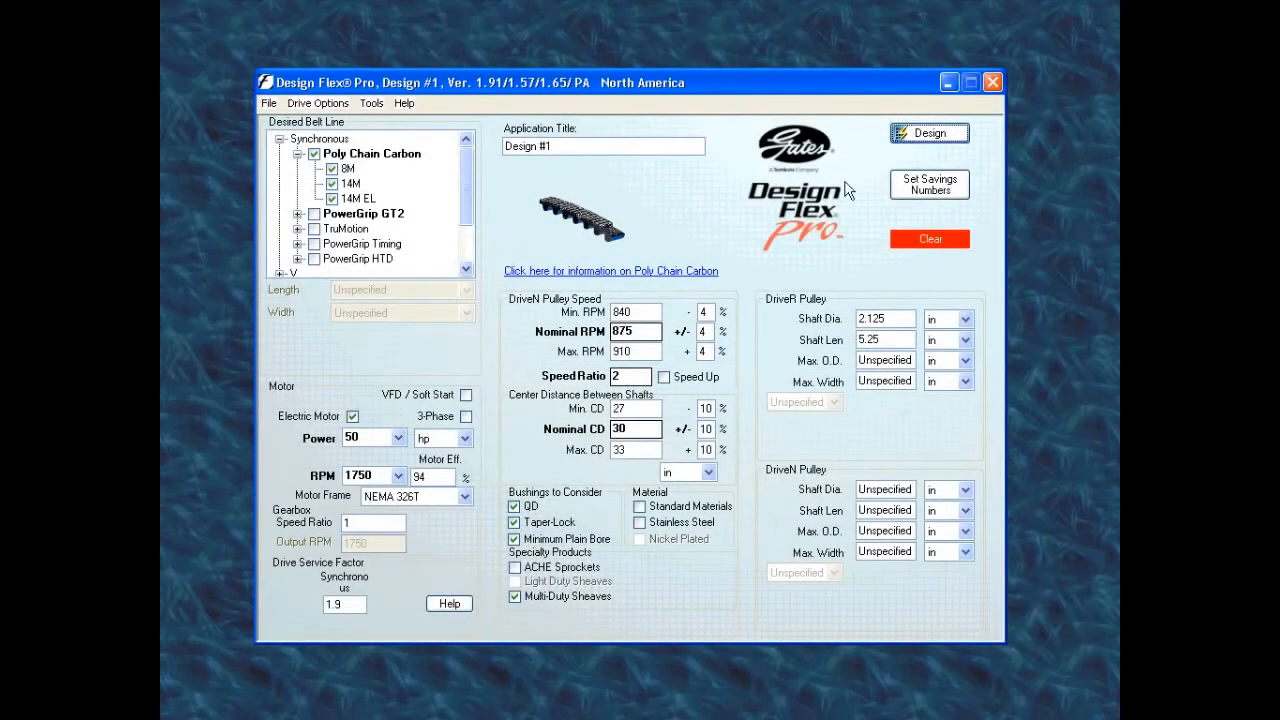
- Calculate the Poly Chain Carbon drive solutions for Design #1 and sort the solution list by product line
left_click(927, 135)
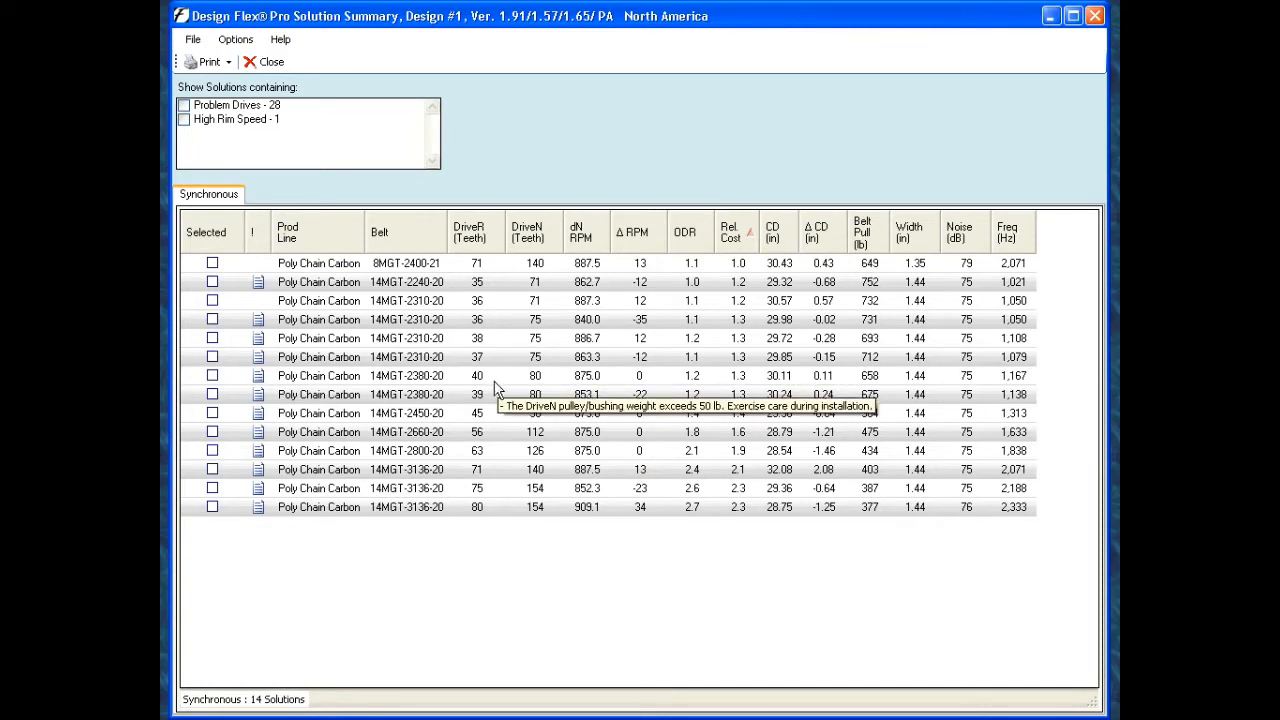
left_click(325, 245)
left_click(326, 242)
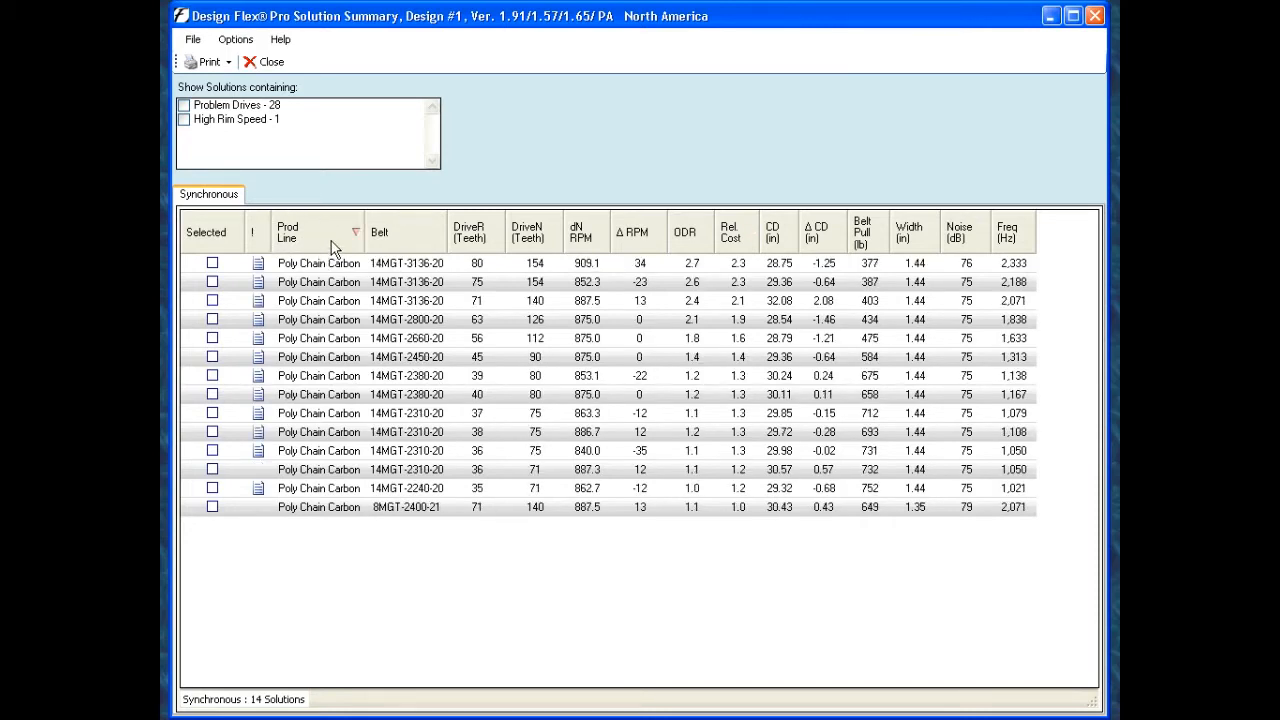
left_click(323, 238)
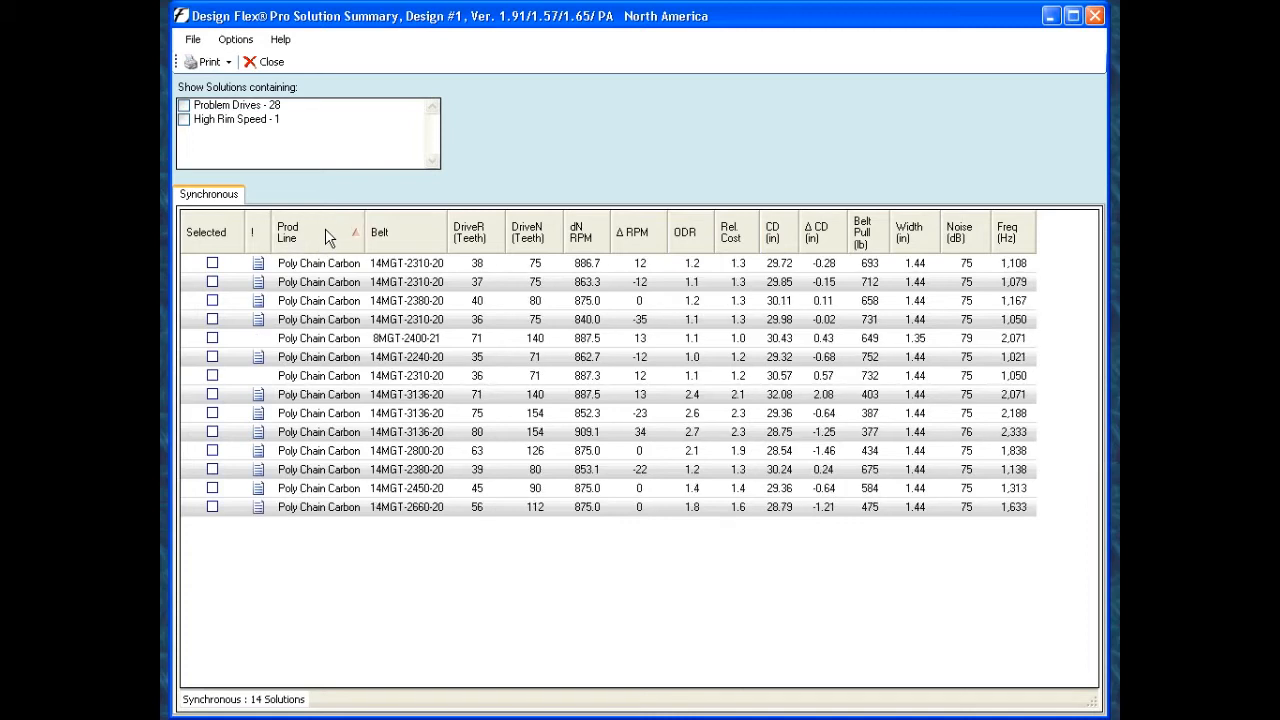
left_click(325, 238)
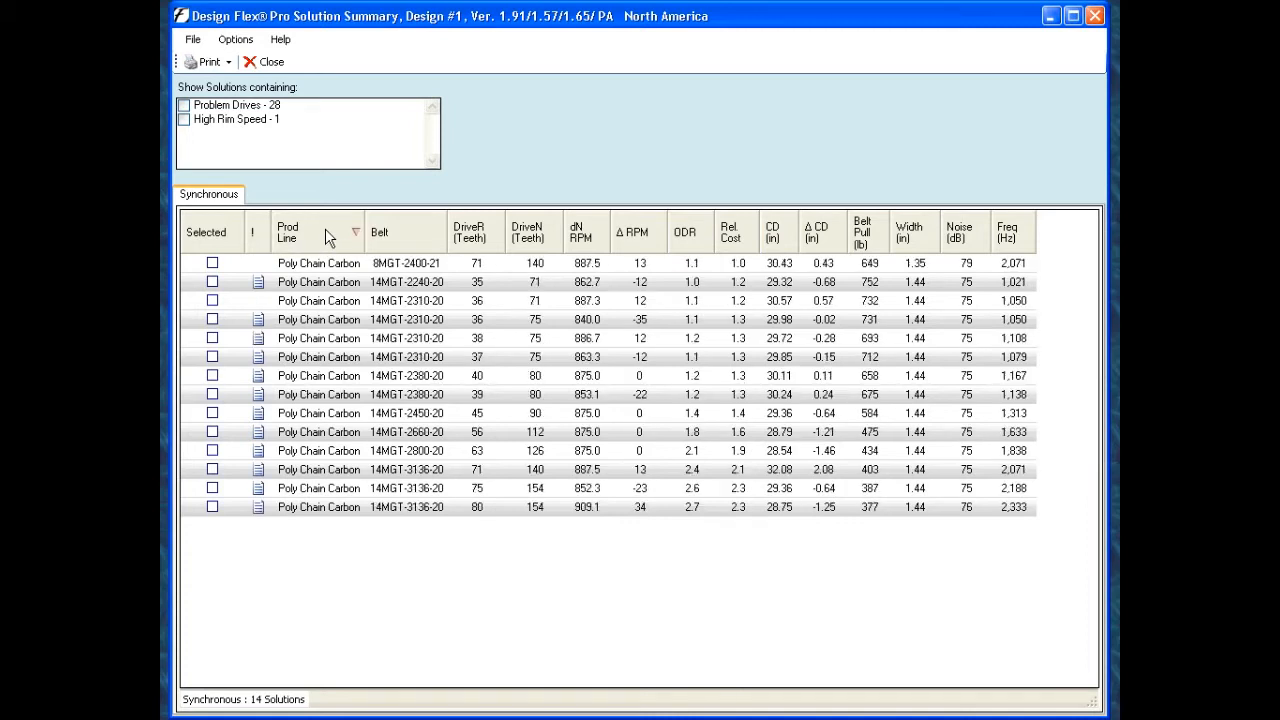
- Sort the solution list in turn by belt, DriveR teeth, DriveN teeth, dN RPM and Δ RPM to compare the drives
left_click(407, 240)
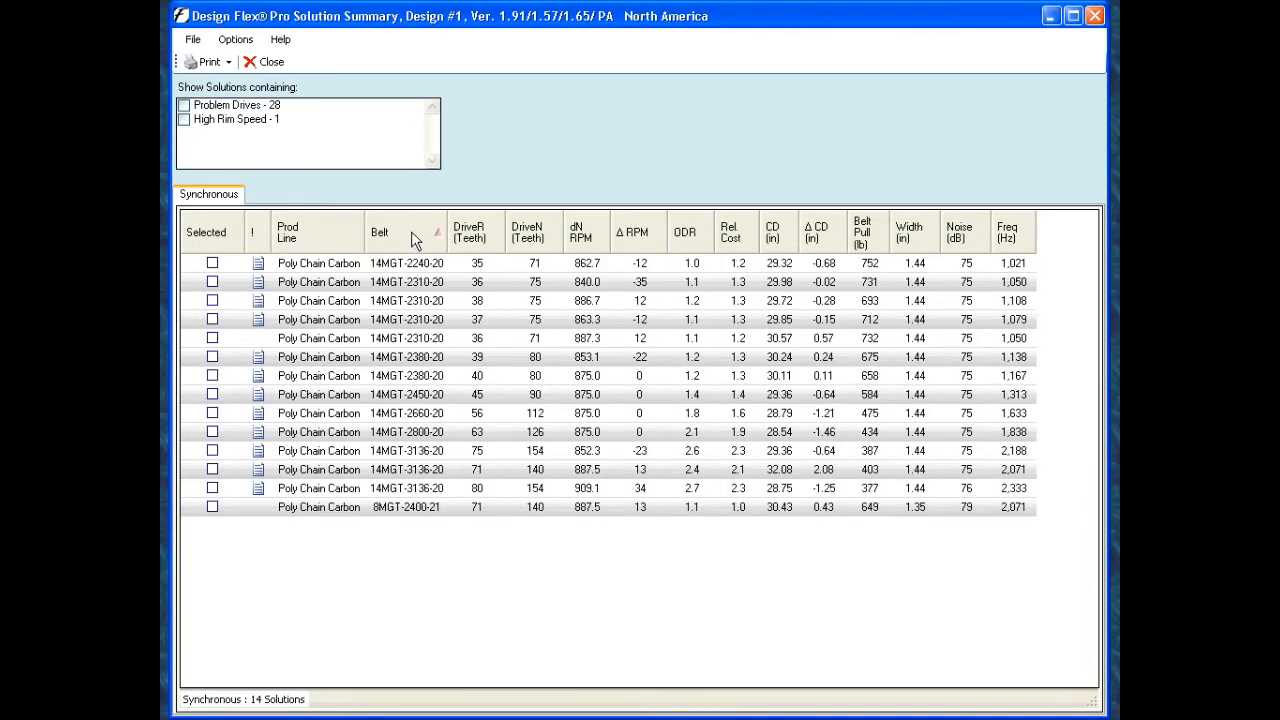
left_click(473, 232)
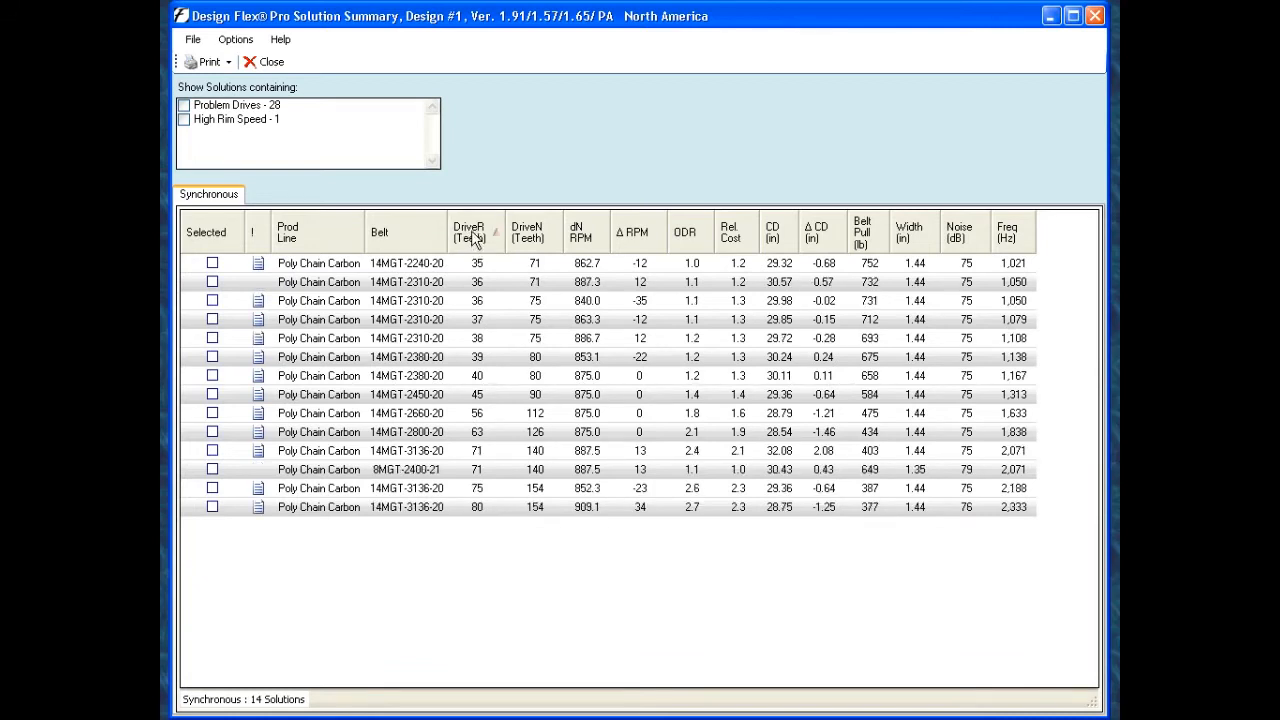
left_click(536, 237)
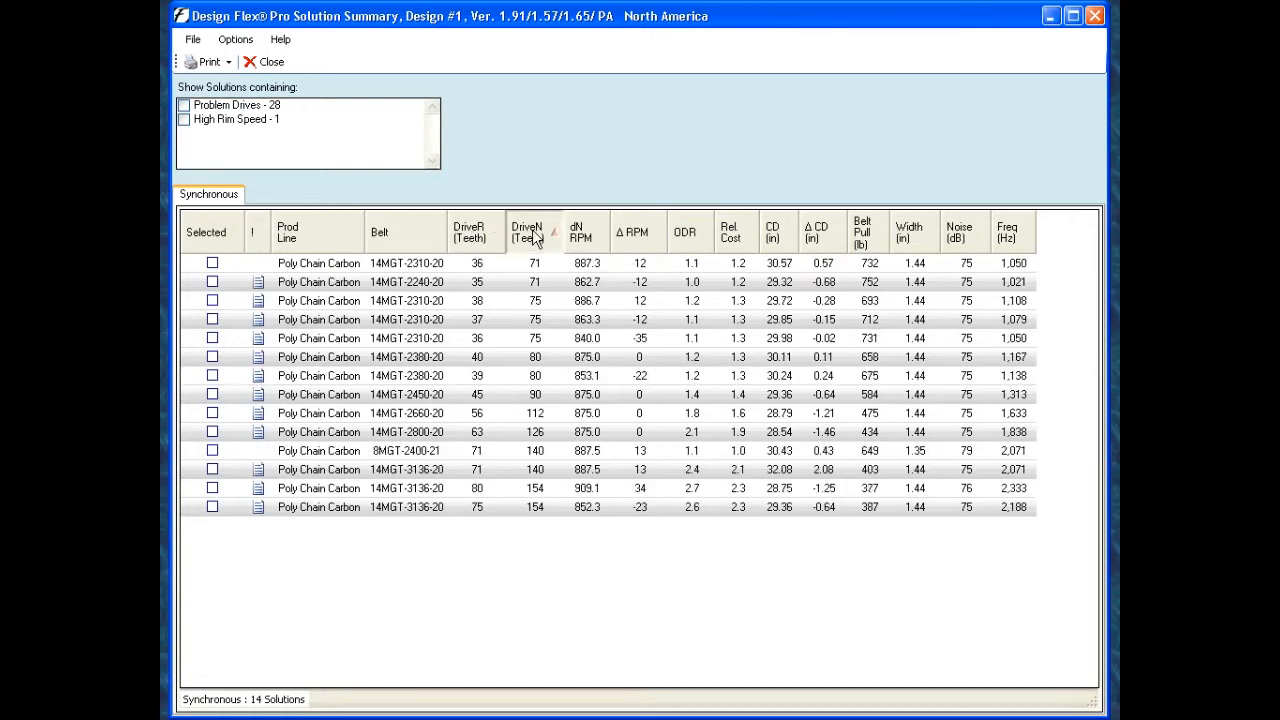
left_click(536, 237)
left_click(588, 237)
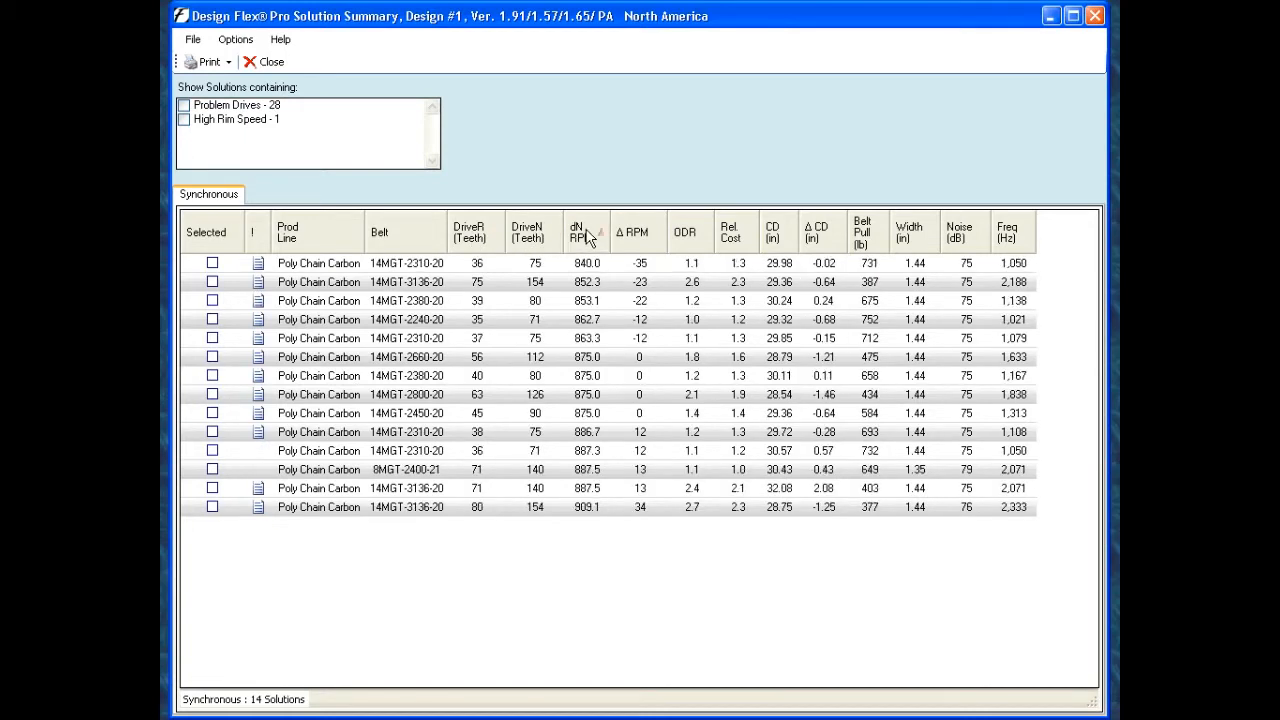
left_click(636, 237)
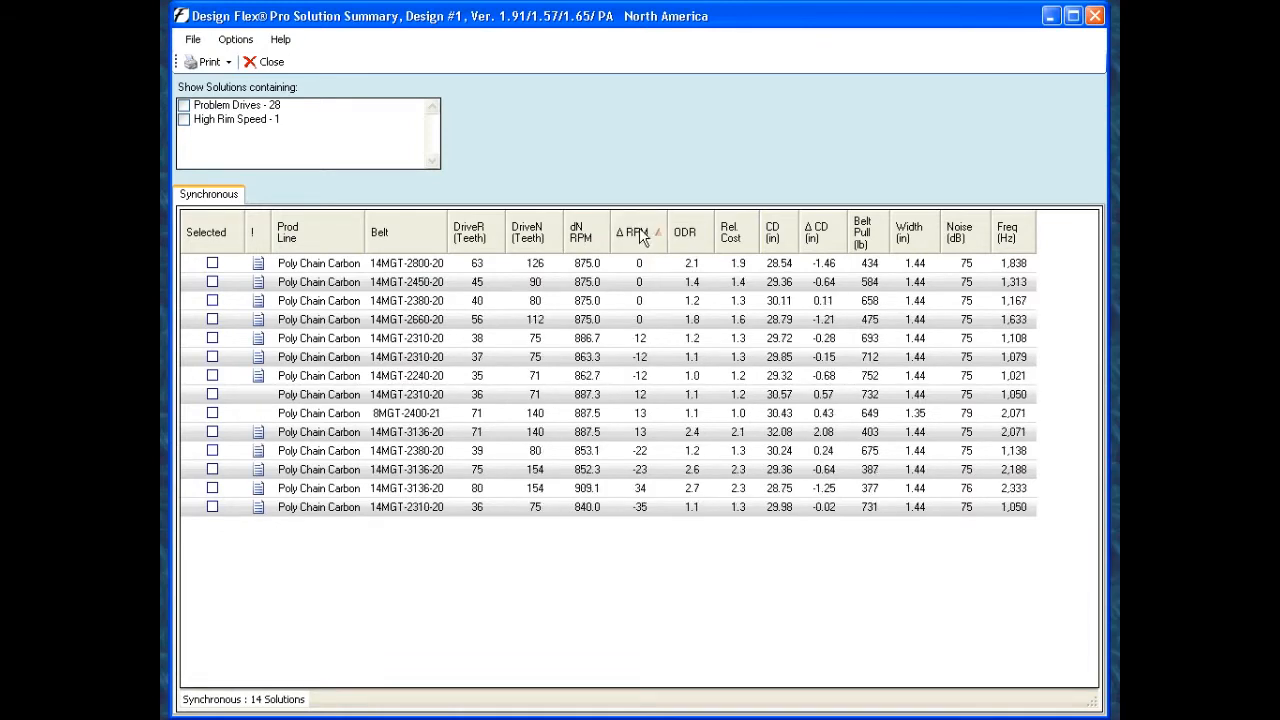
mouse_move(648, 270)
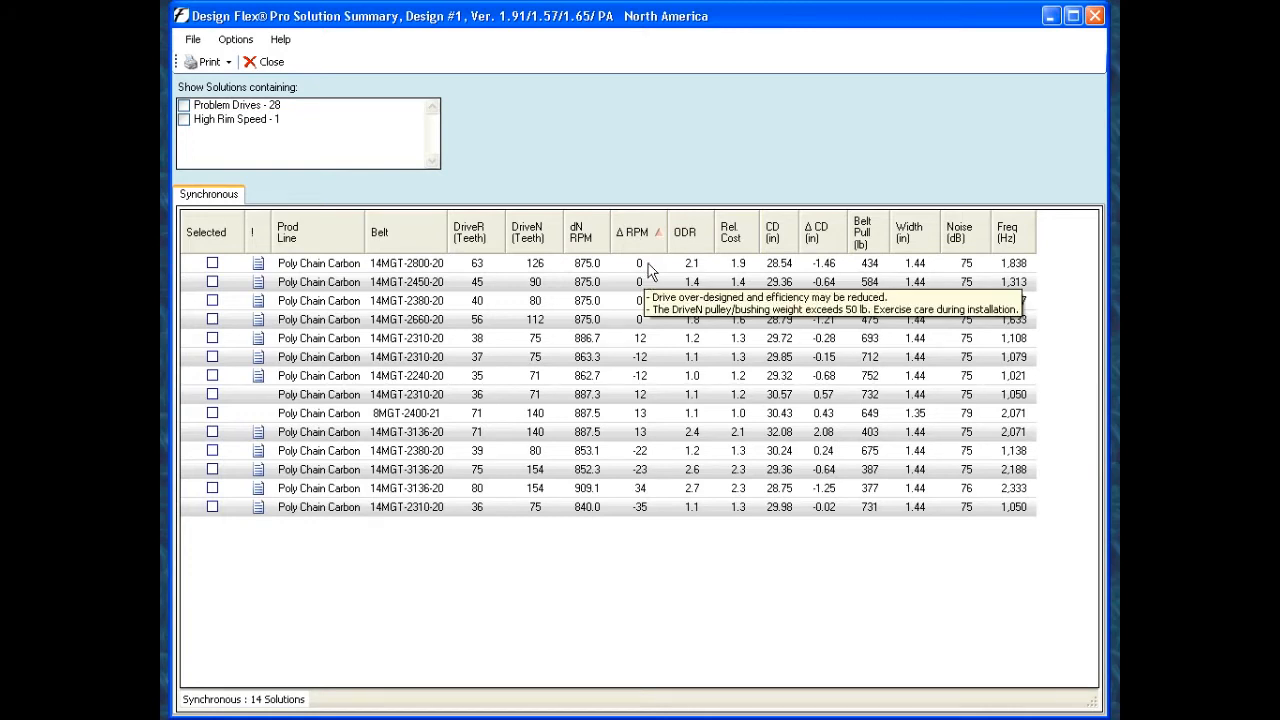
- Compare the solutions by sorting them in turn by ODR, relative cost, center distance and center distance deviation
left_click(690, 232)
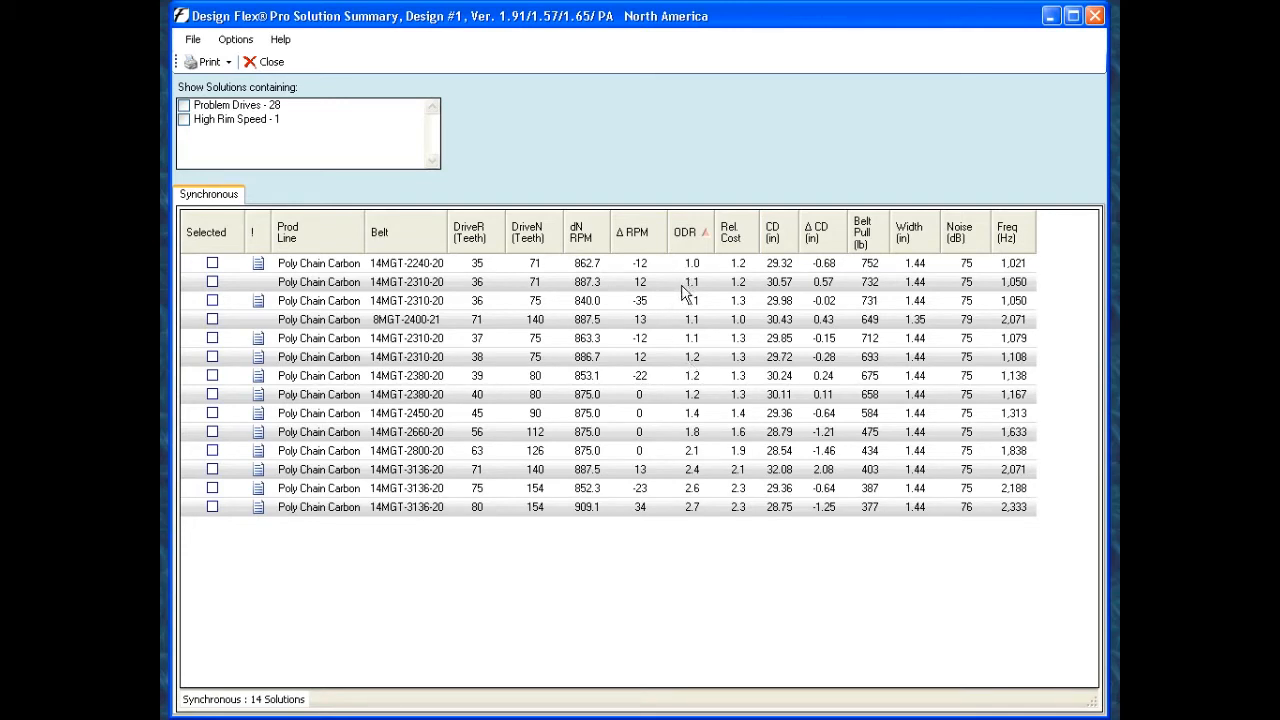
left_click(732, 238)
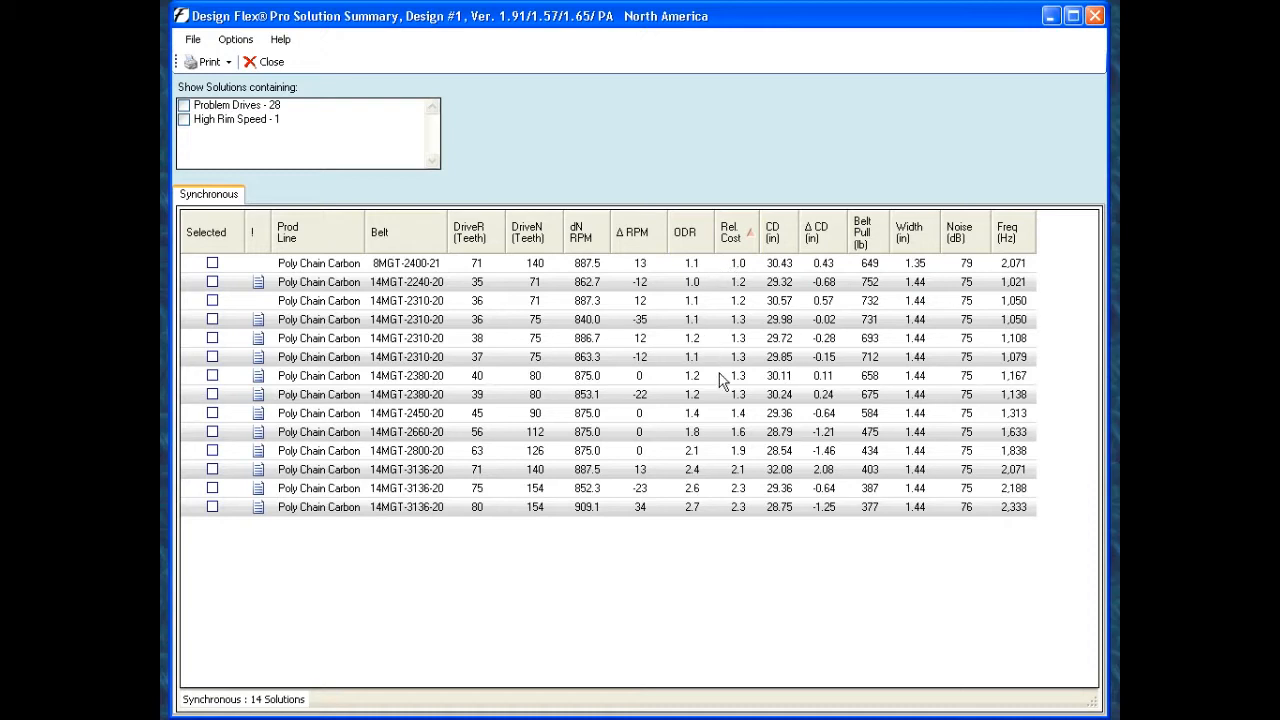
left_click(782, 238)
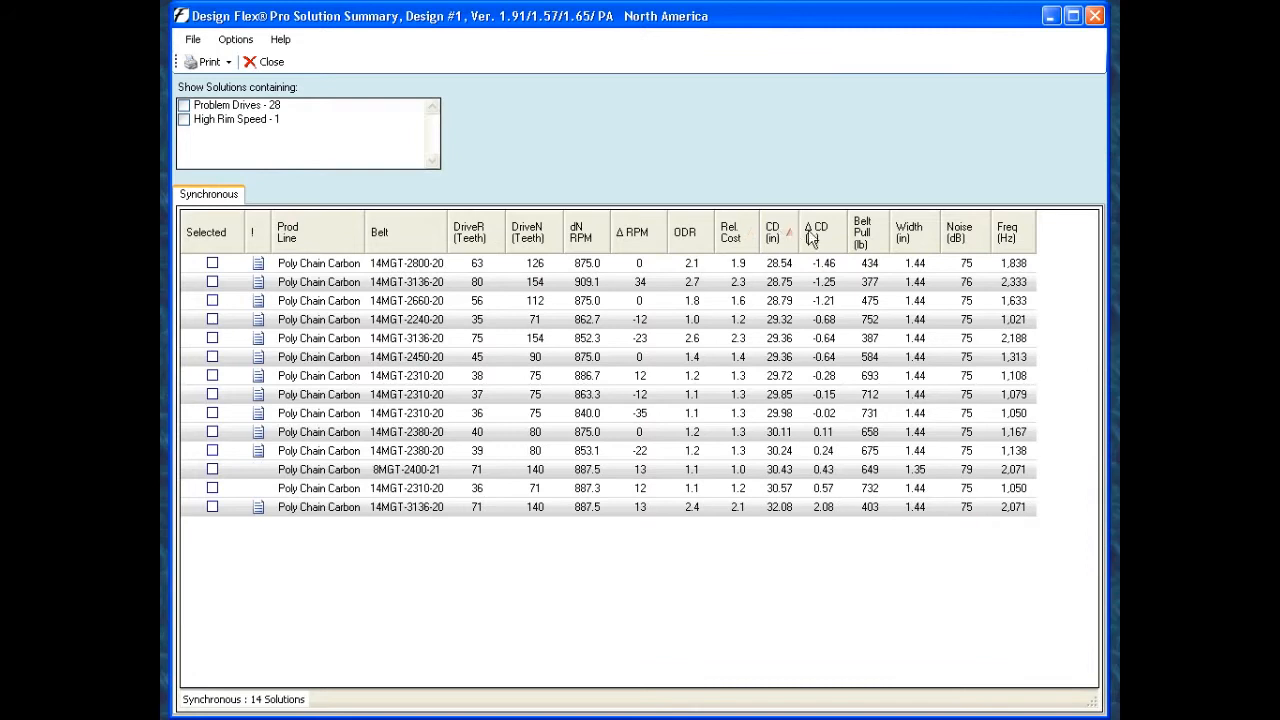
left_click(816, 234)
left_click(786, 236)
left_click(815, 234)
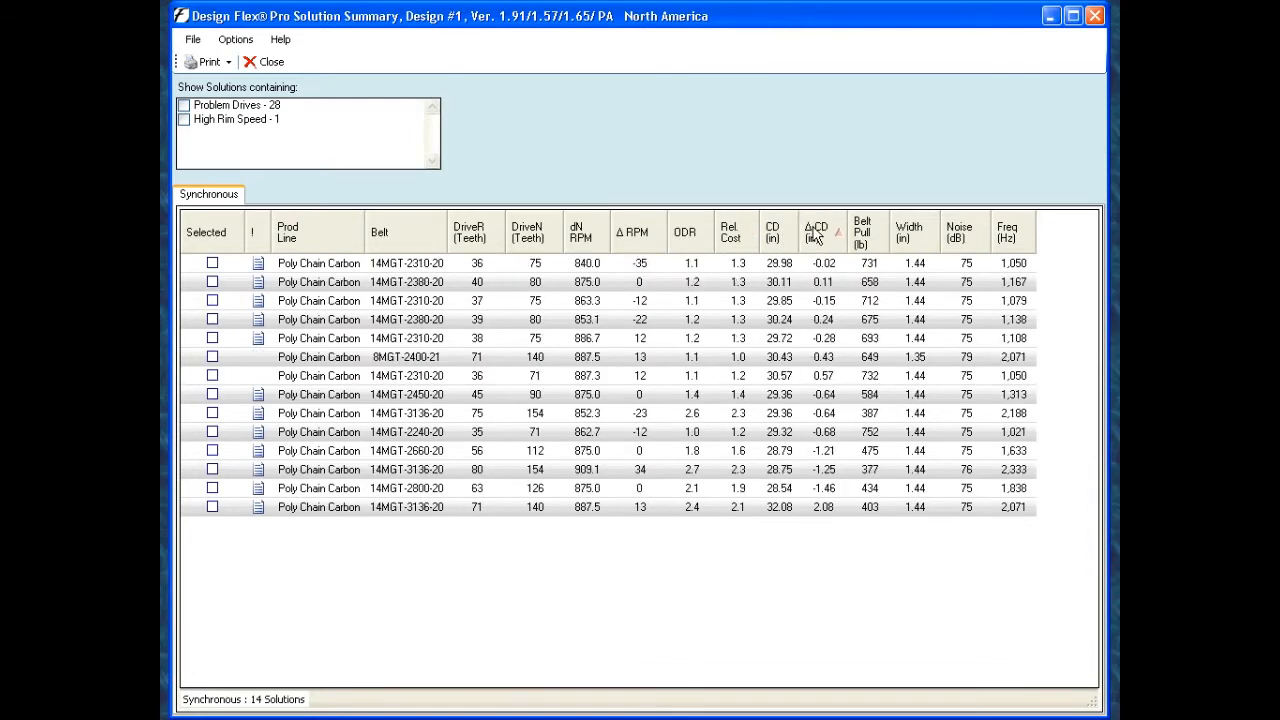
- Compare the solutions by sorting them in turn by belt pull, width, noise and frequency
left_click(877, 232)
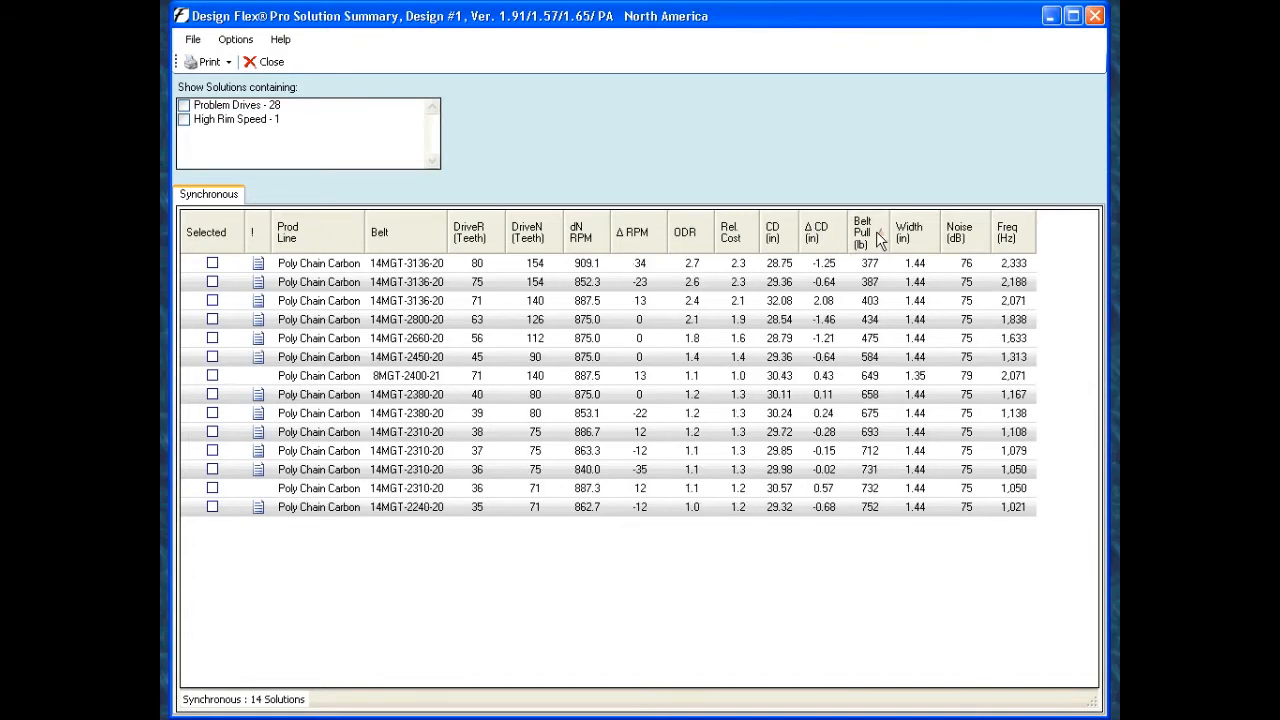
left_click(919, 229)
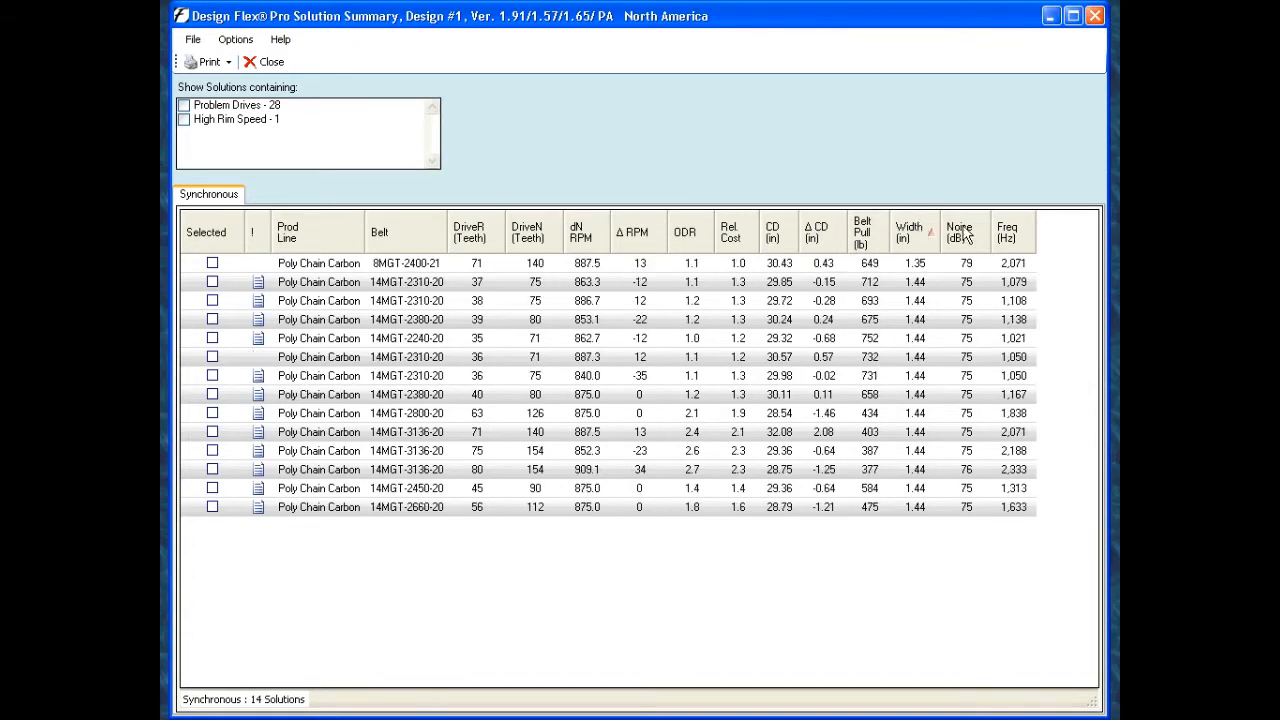
left_click(963, 233)
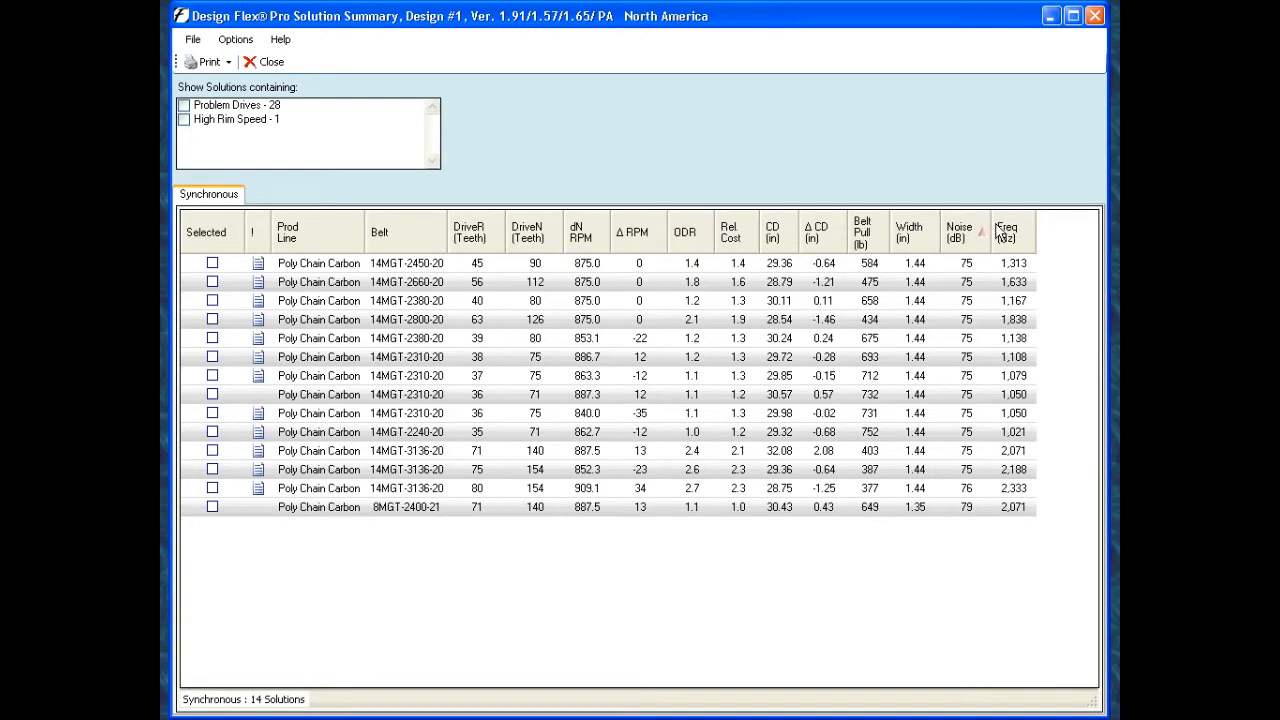
left_click(1006, 233)
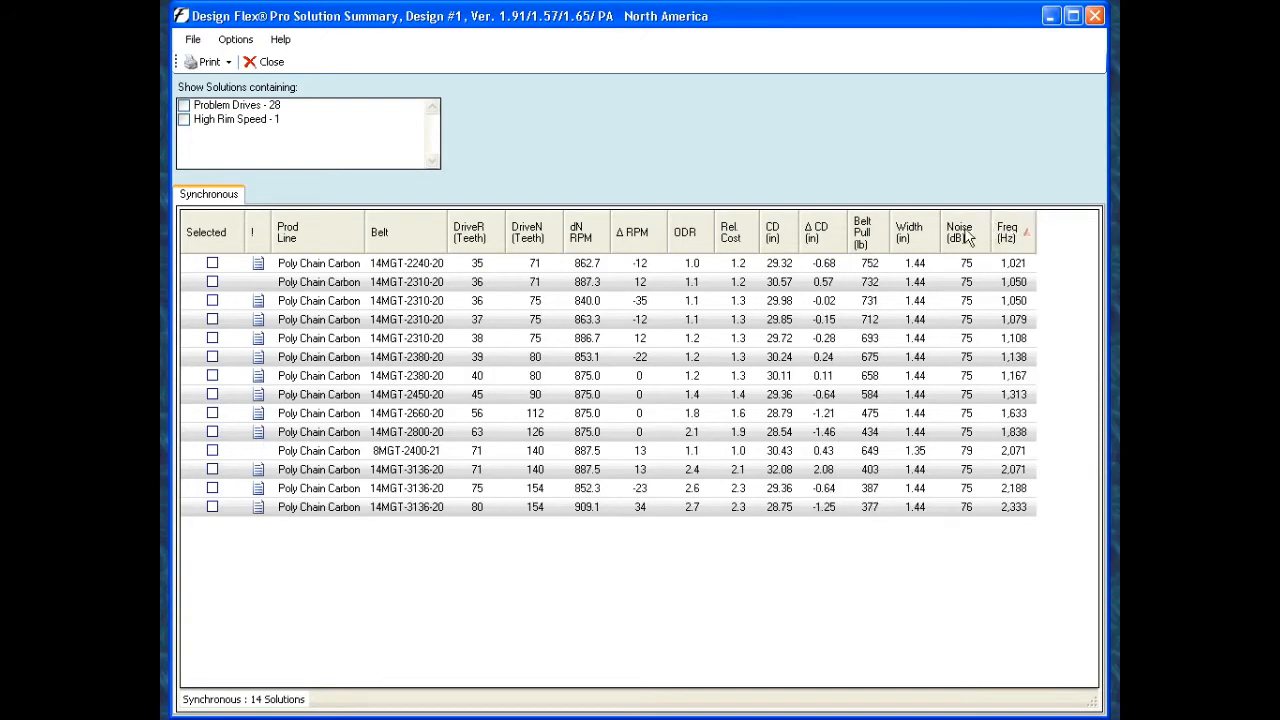
- Sort the solutions by Δ RPM and open the drive detail report of the 14MGT-2450-20 belt with 45 and 90 teeth
mouse_move(669, 331)
left_click(642, 243)
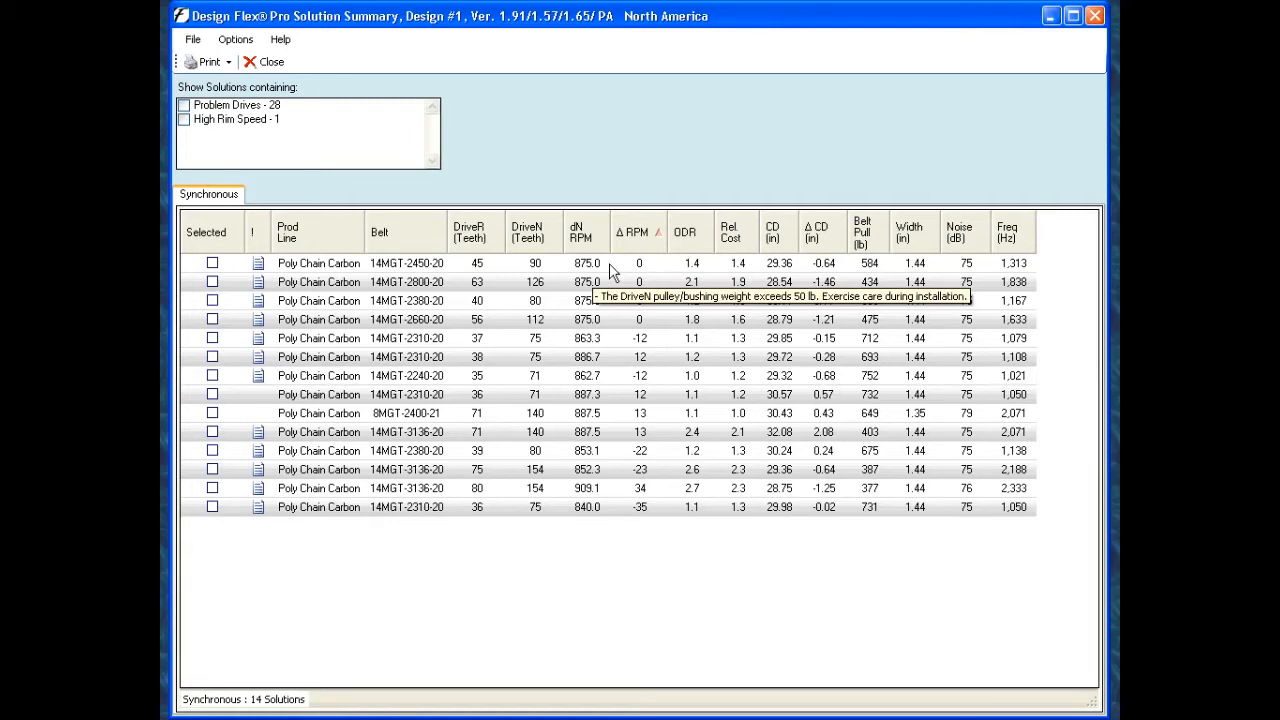
left_click(609, 265)
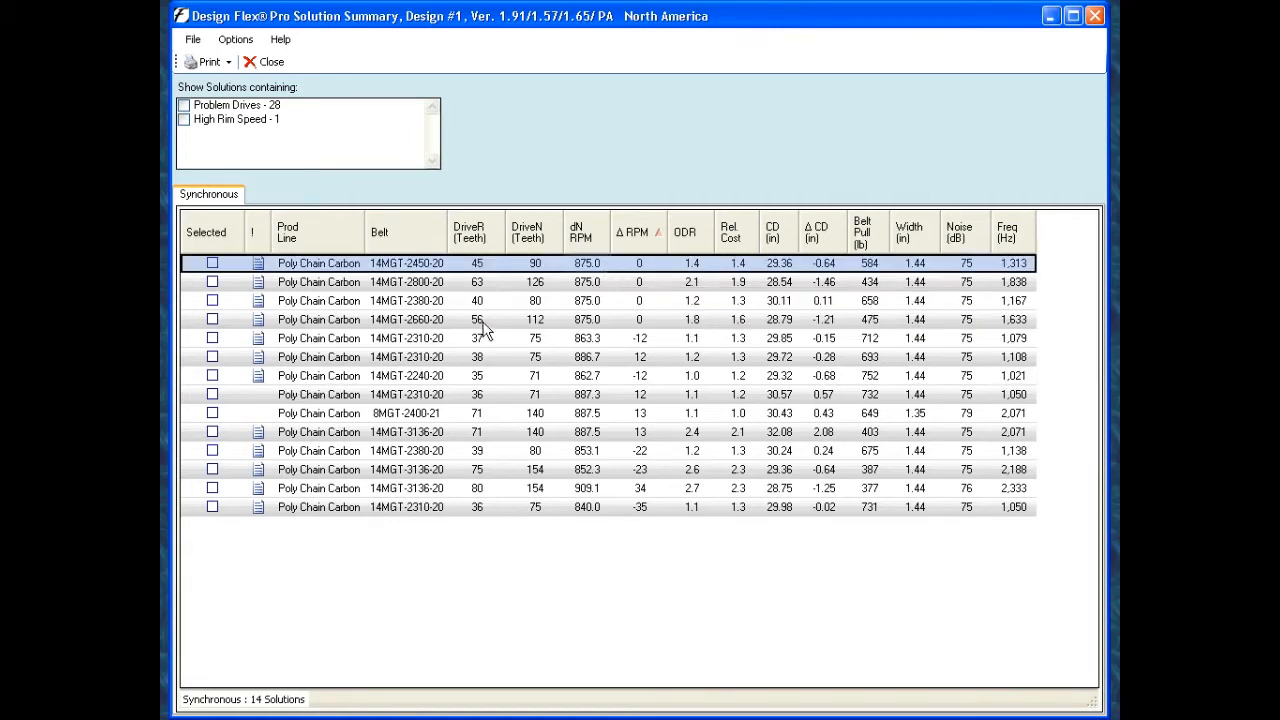
double_click(360, 265)
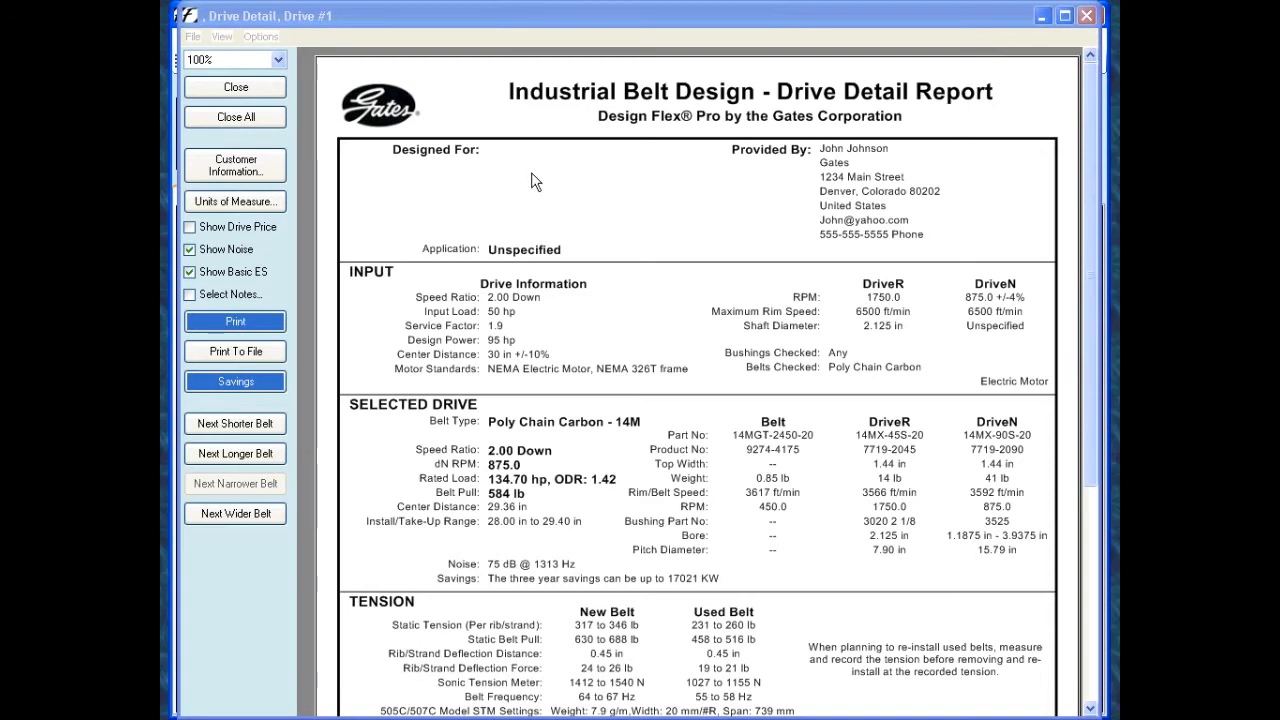
- Look at the blank customer information form without saving it, and review the report's input, selected drive, tension and notes sections
left_click(247, 170)
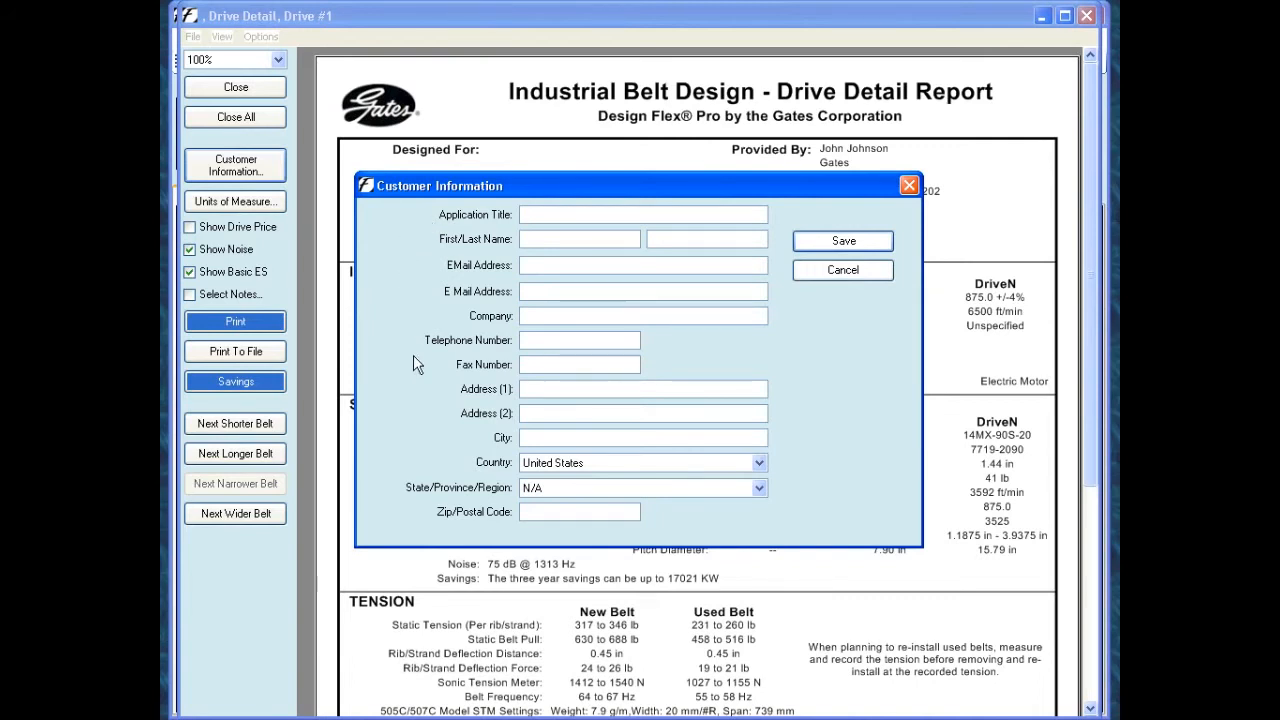
left_click(842, 271)
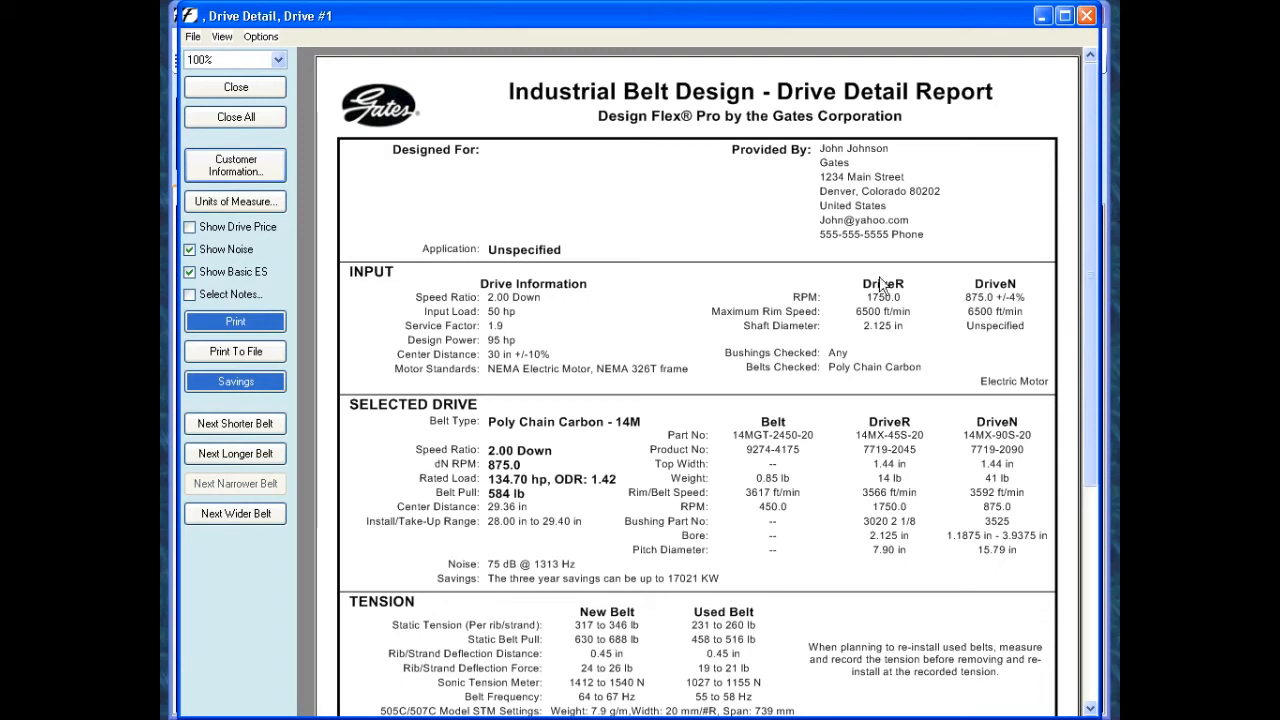
left_click_drag(1091, 280, 1090, 366)
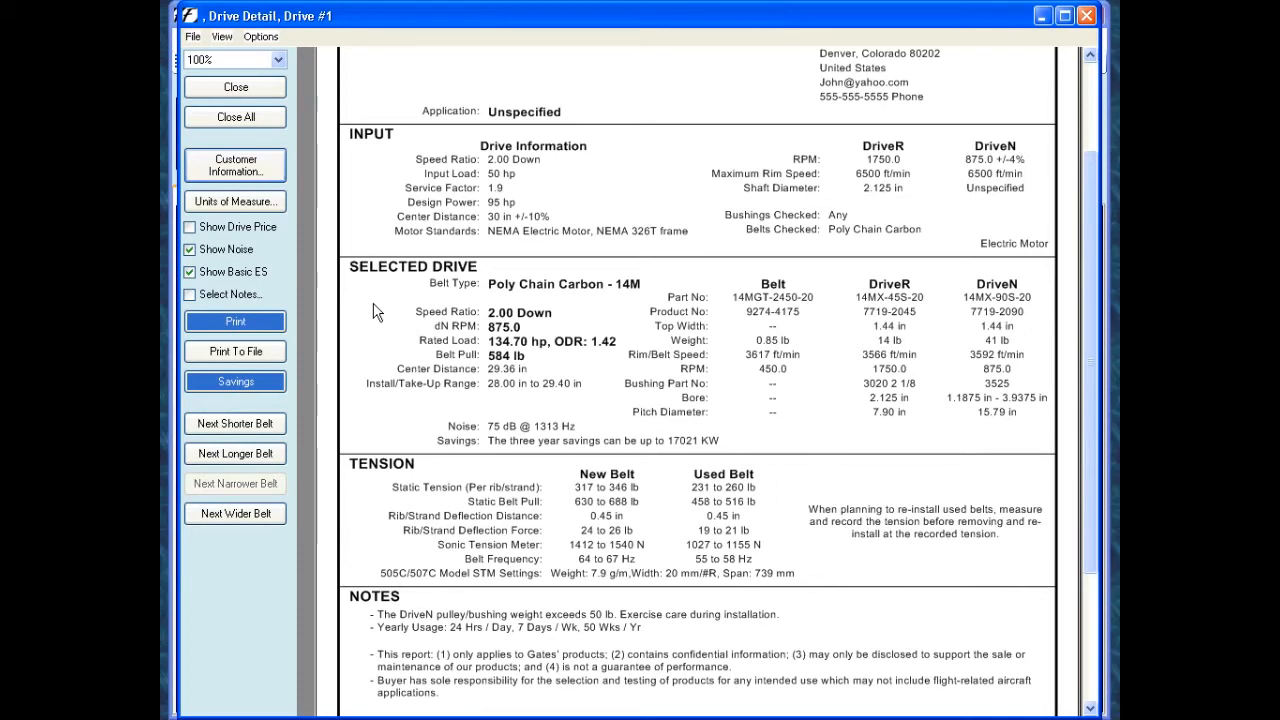
left_click_drag(1091, 247, 1084, 320)
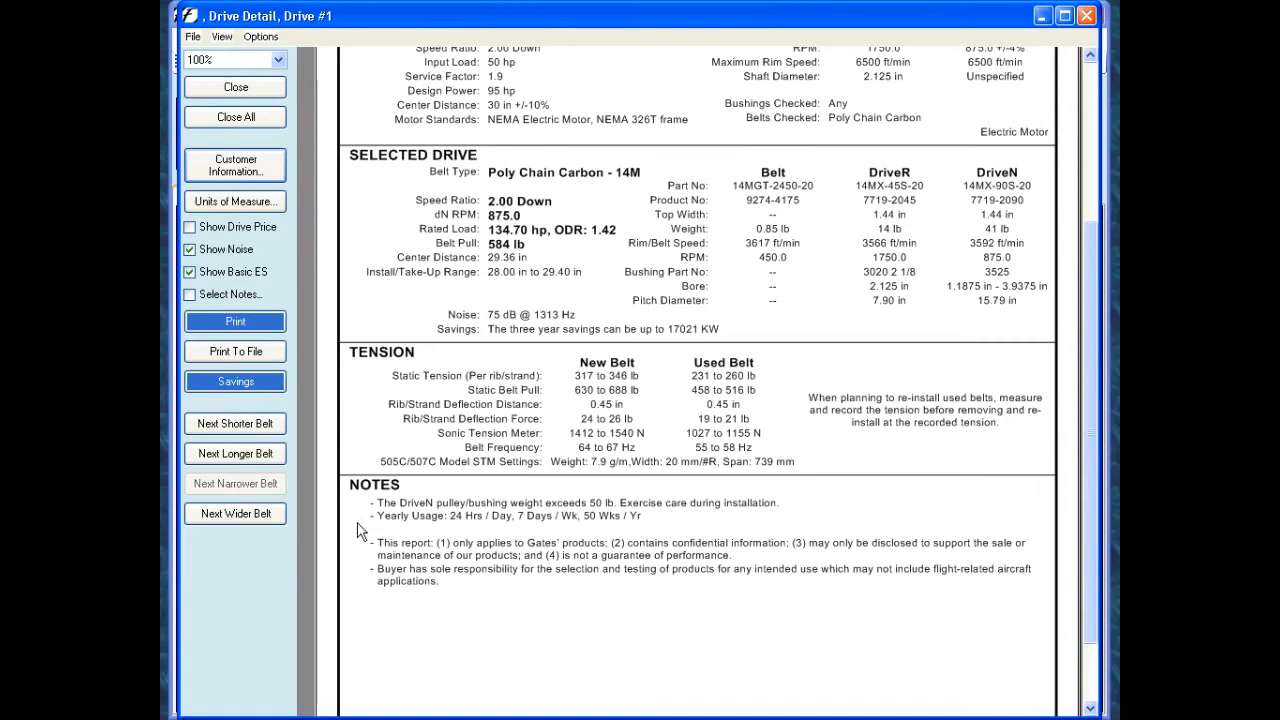
left_click_drag(1091, 415, 1075, 303)
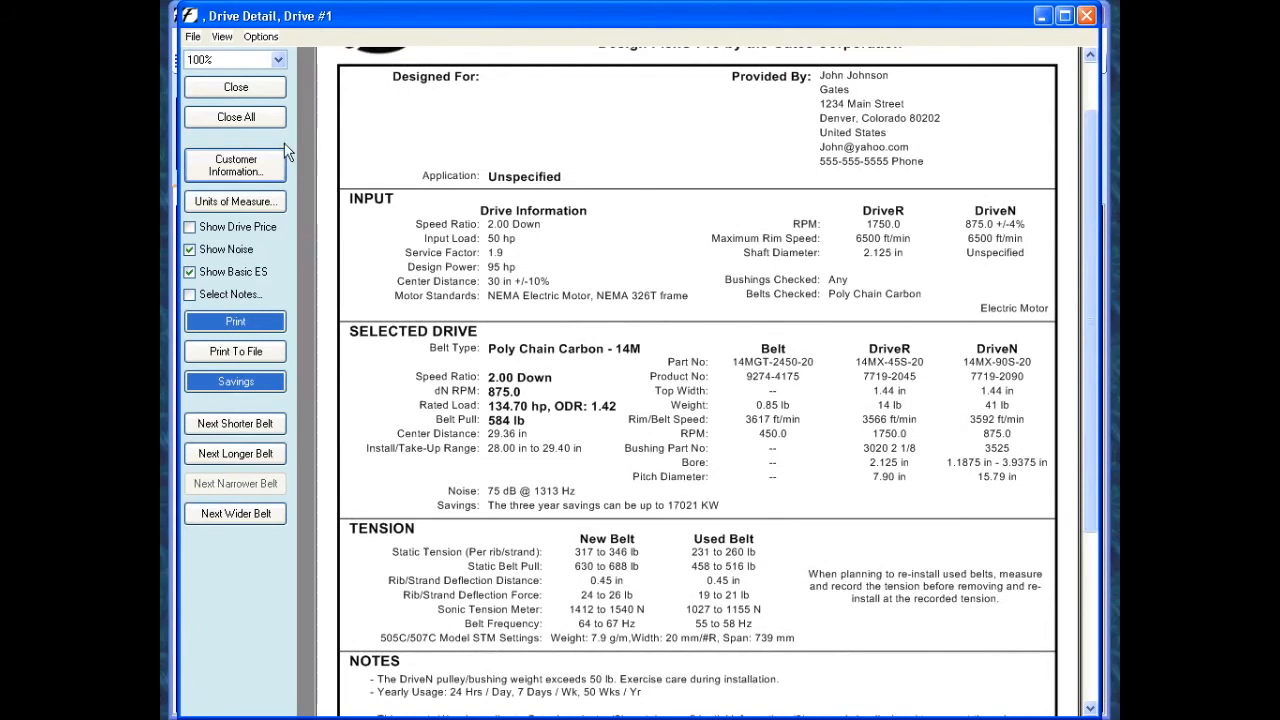
- Close all result windows, deselect the Poly Chain Carbon belt line and collapse the Synchronous group
left_click(236, 118)
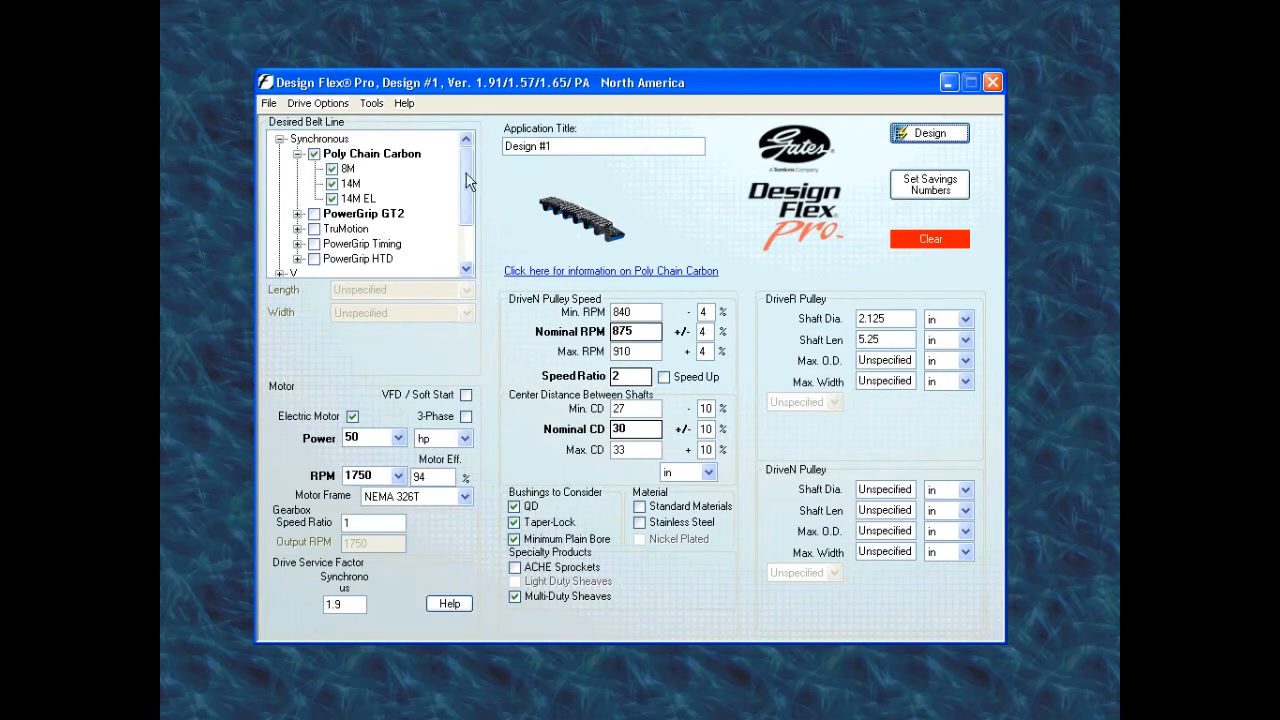
left_click(314, 155)
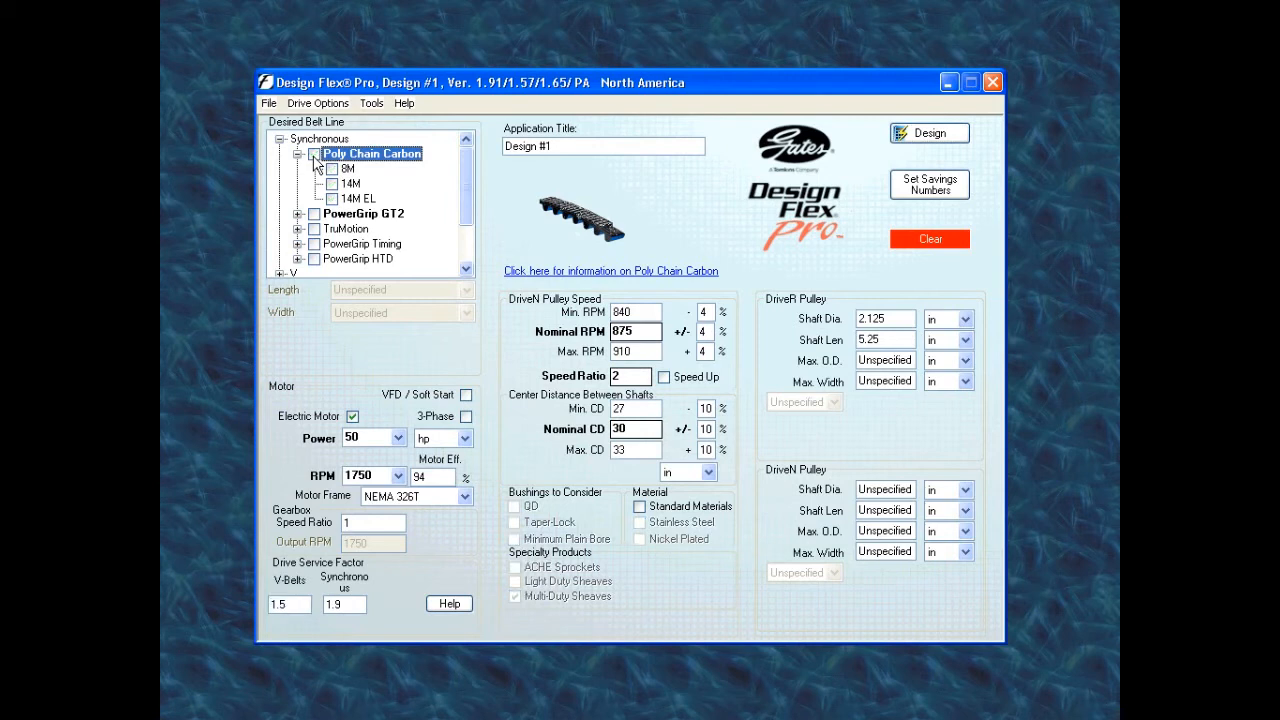
left_click(297, 154)
left_click(280, 139)
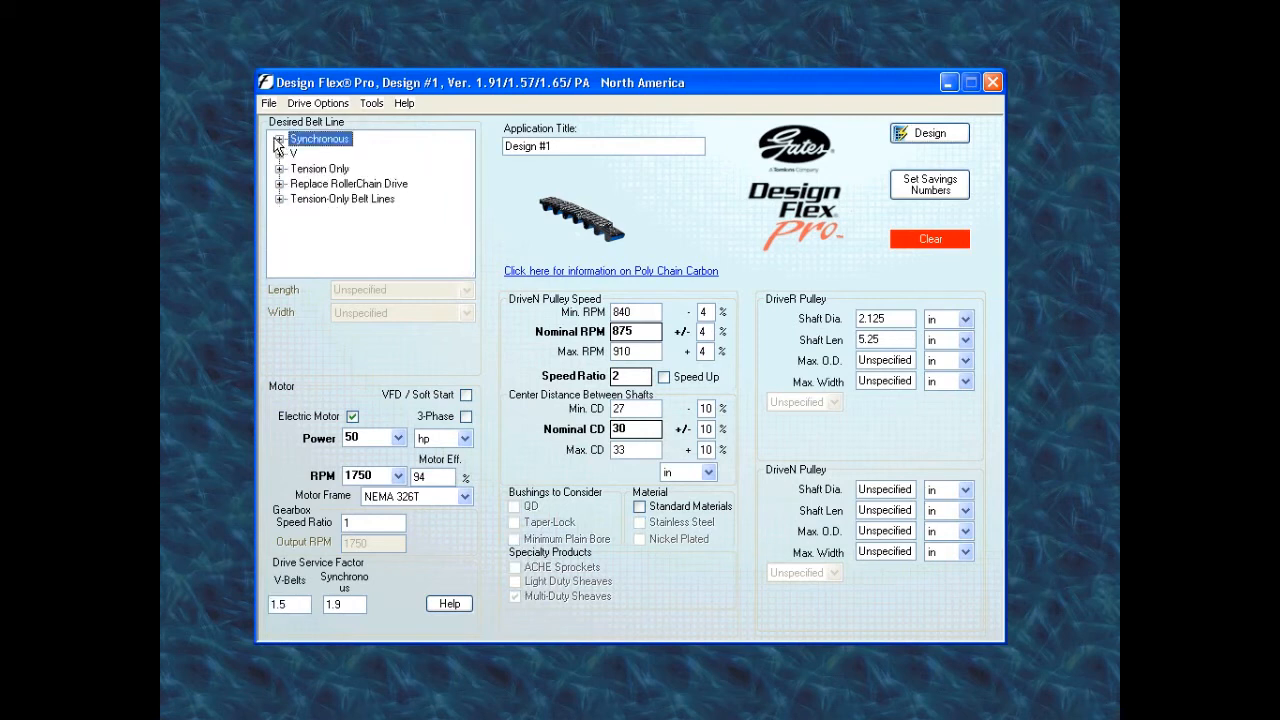
- Select the 5VX section of the Super HC line among the V-belts
left_click(280, 154)
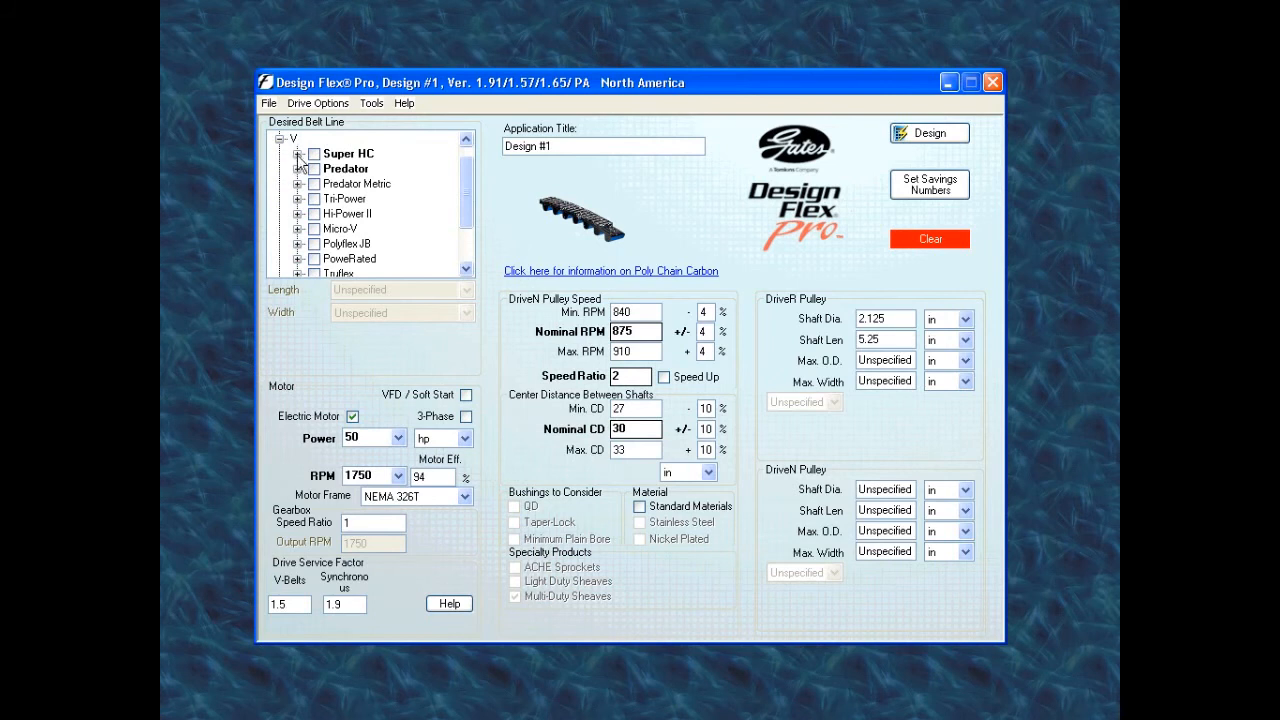
left_click(297, 154)
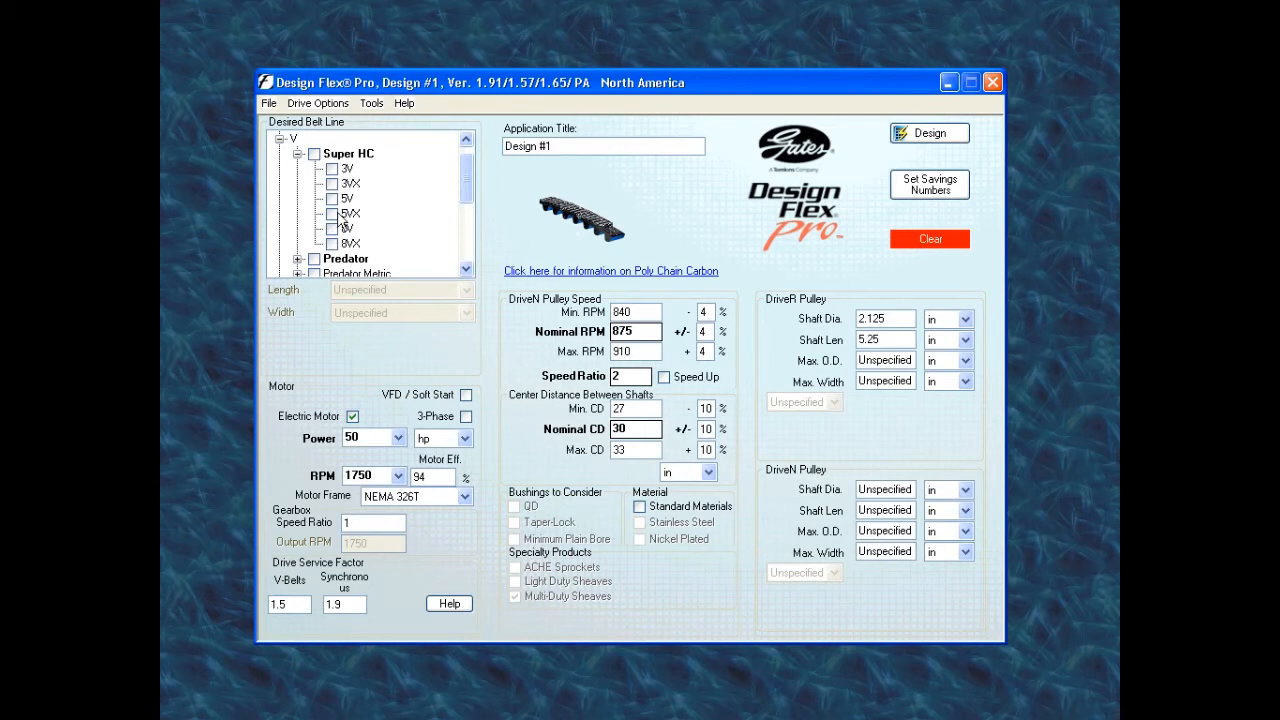
left_click(330, 216)
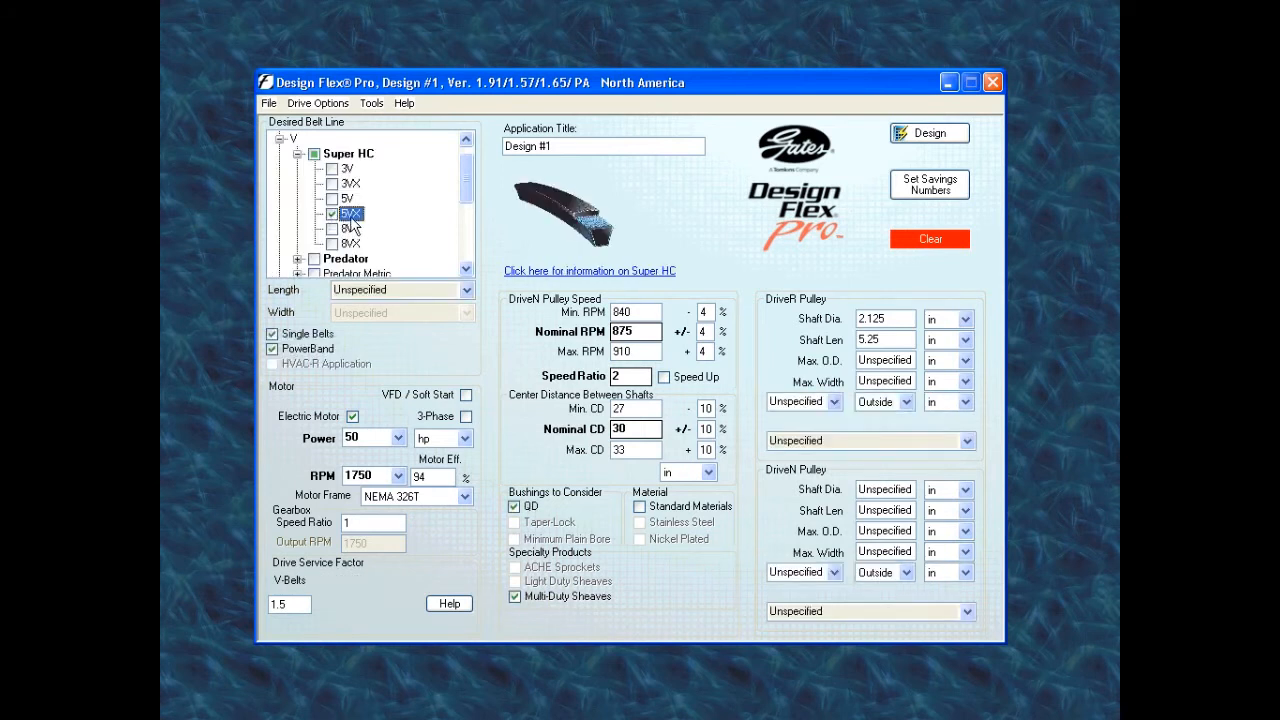
left_click(297, 154)
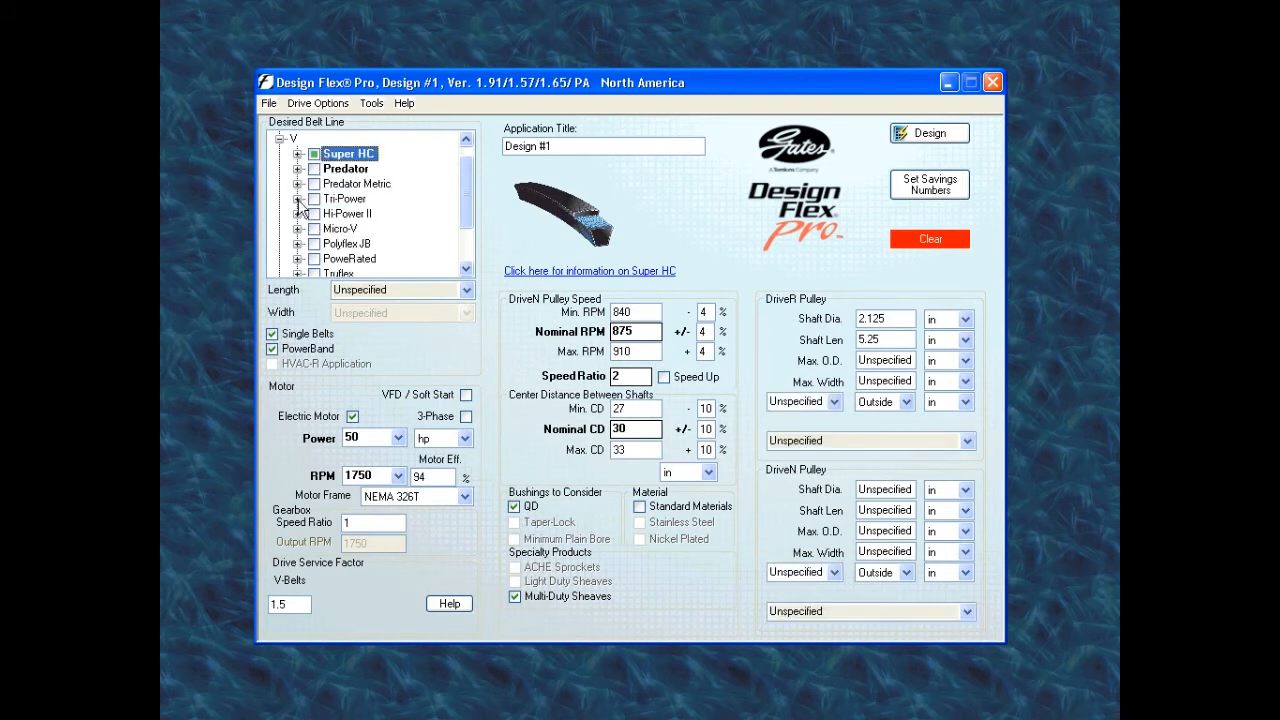
- Add the BX section of the Tri-Power line to the belt selection and calculate the V-belt drive solutions
left_click(297, 199)
left_click(332, 229)
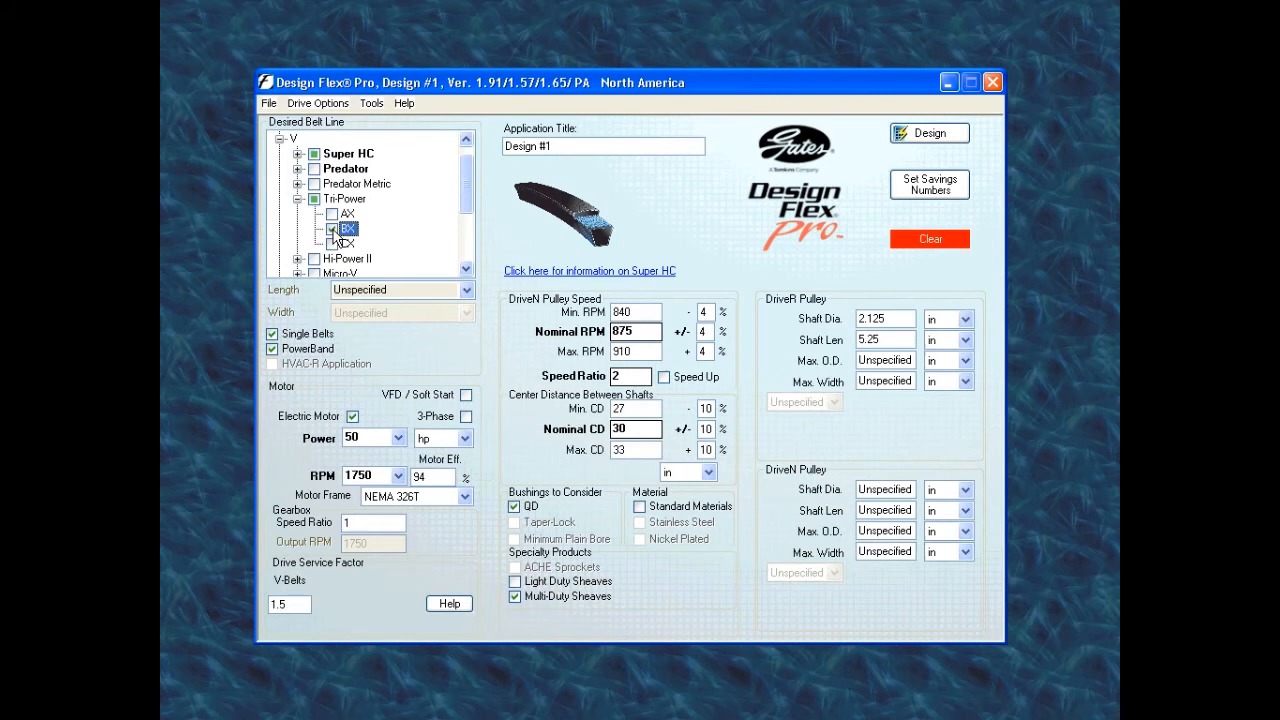
left_click(297, 201)
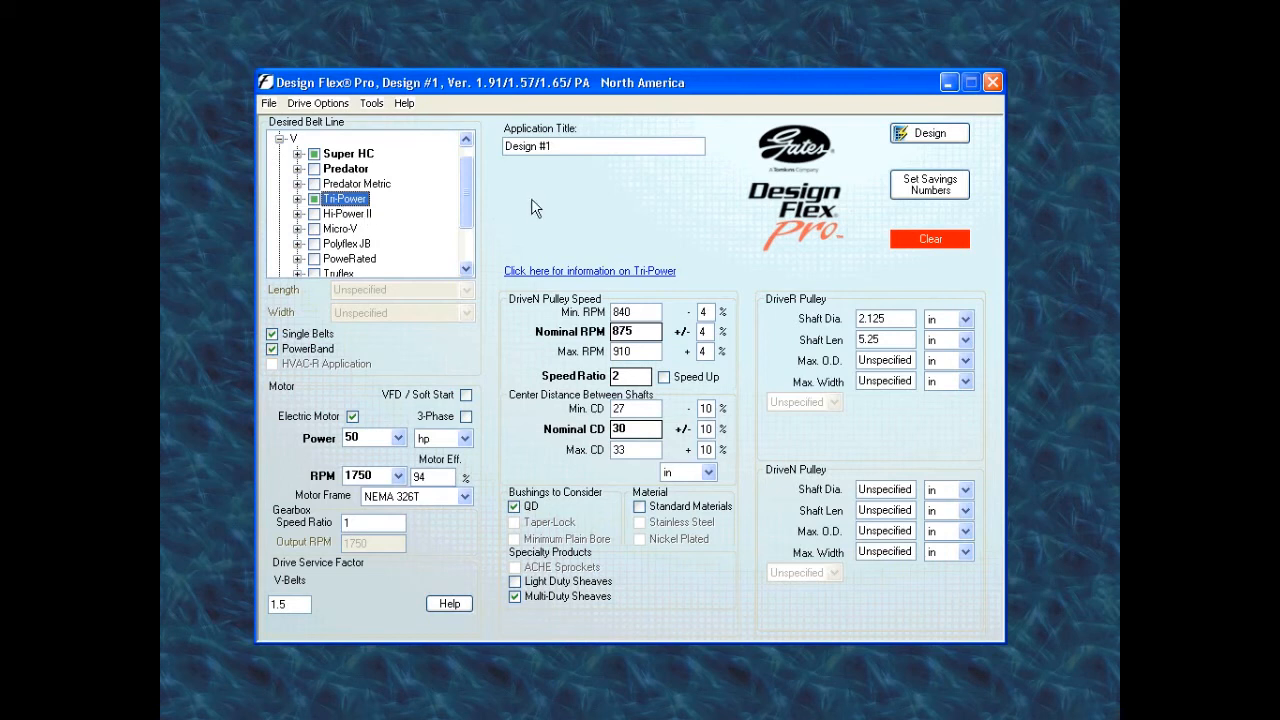
left_click(925, 137)
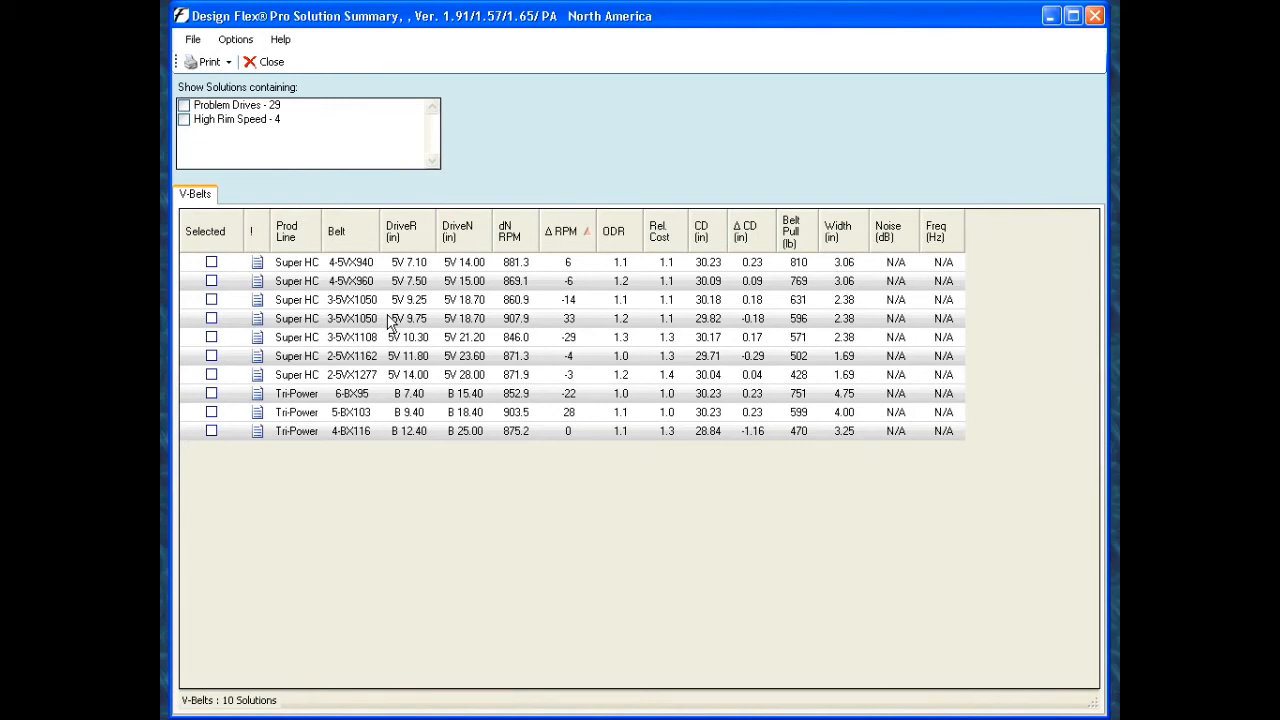
- Sort the V-belt solutions by belt, product line, DriveR size and DriveN size in turn, finishing with the sort by Δ RPM
left_click(360, 232)
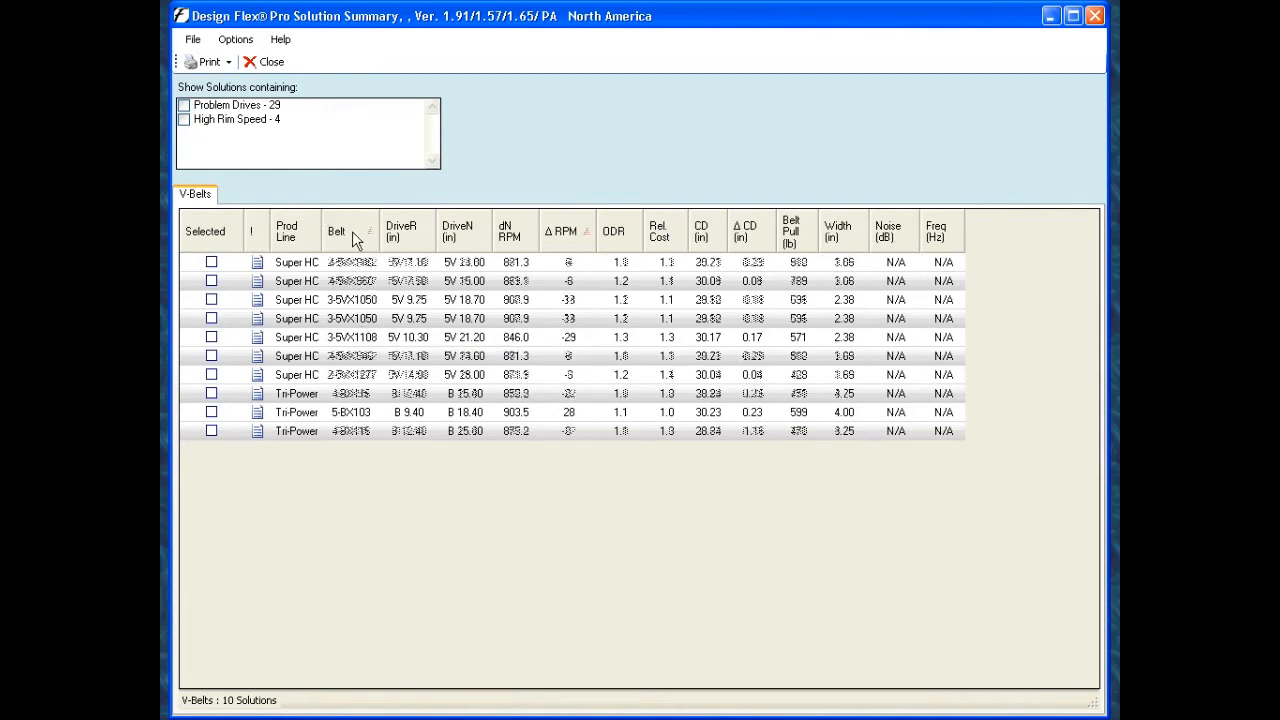
left_click(299, 231)
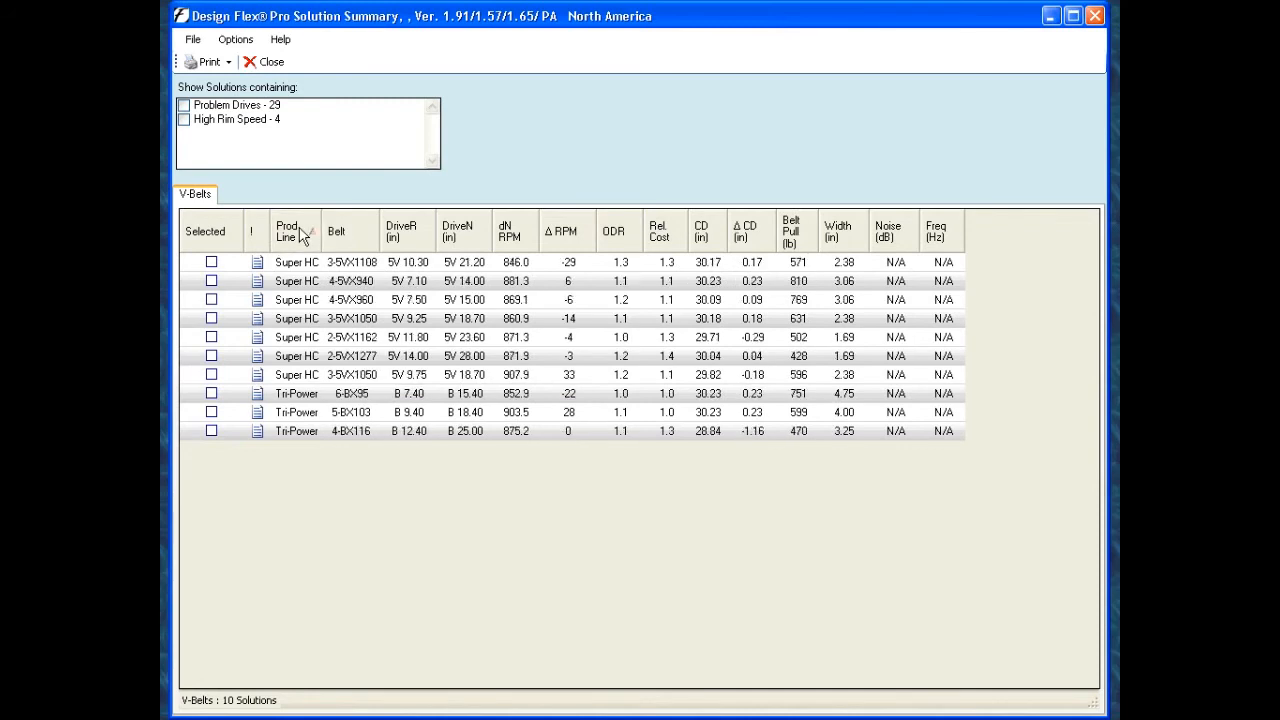
left_click(358, 233)
left_click(410, 233)
left_click(458, 235)
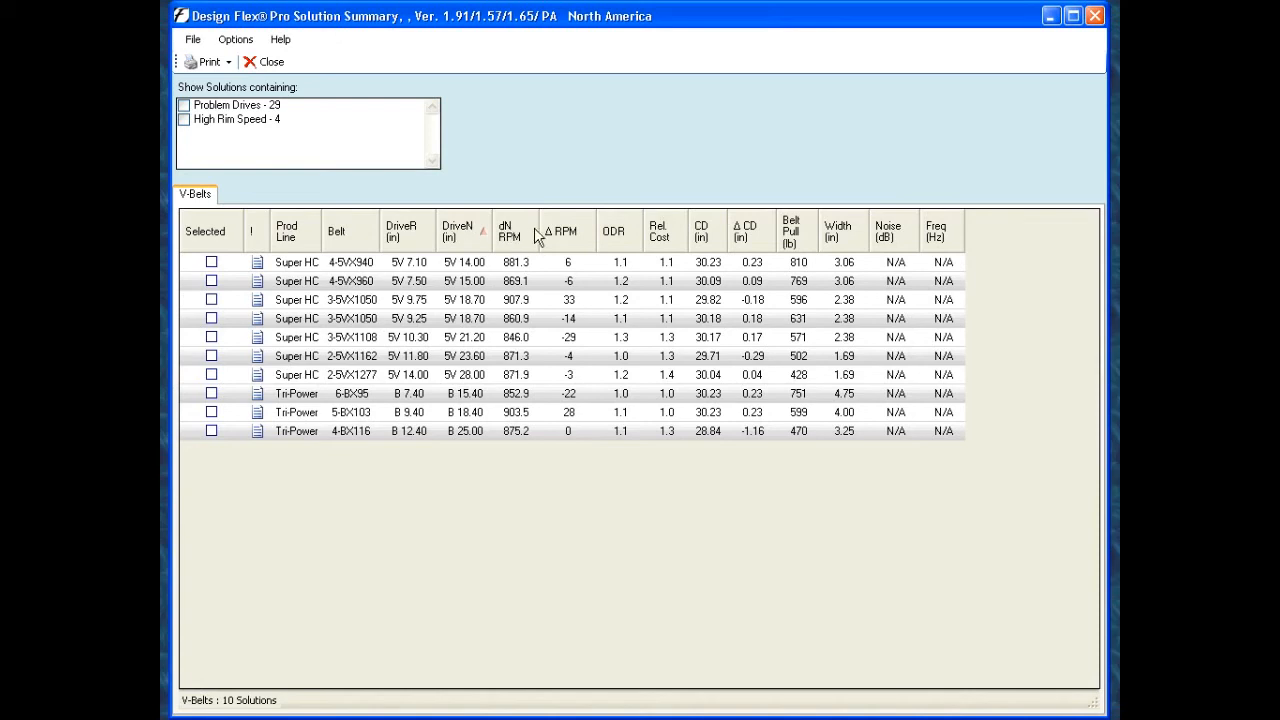
left_click(560, 232)
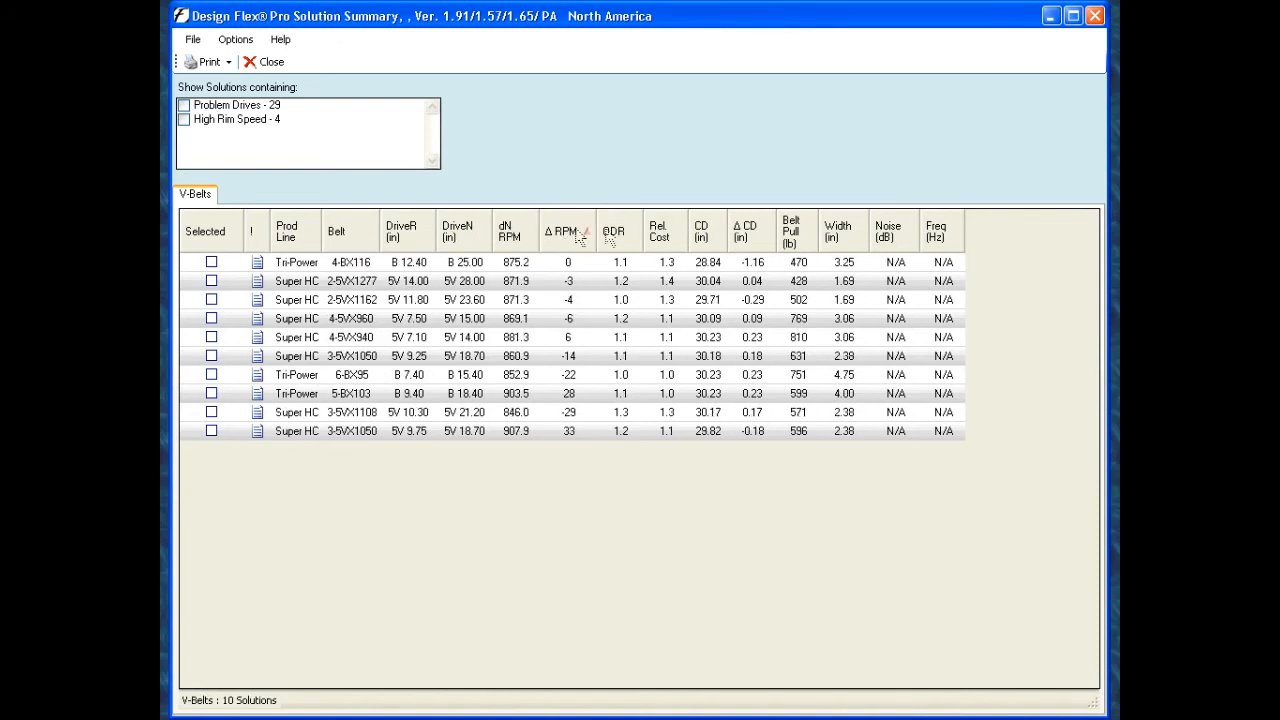
- Open the drive detail report for the Tri-Power 4-BX116 solution and review its selected drive, tension and notes sections
left_click(447, 264)
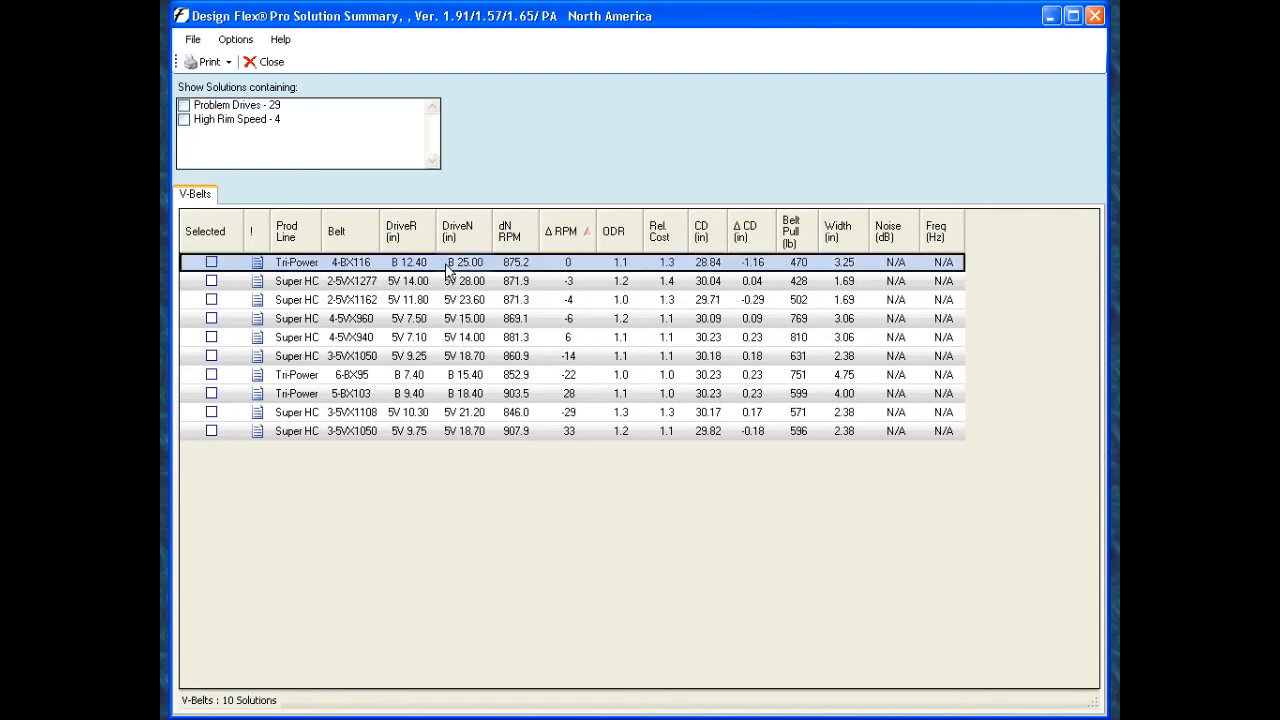
double_click(446, 266)
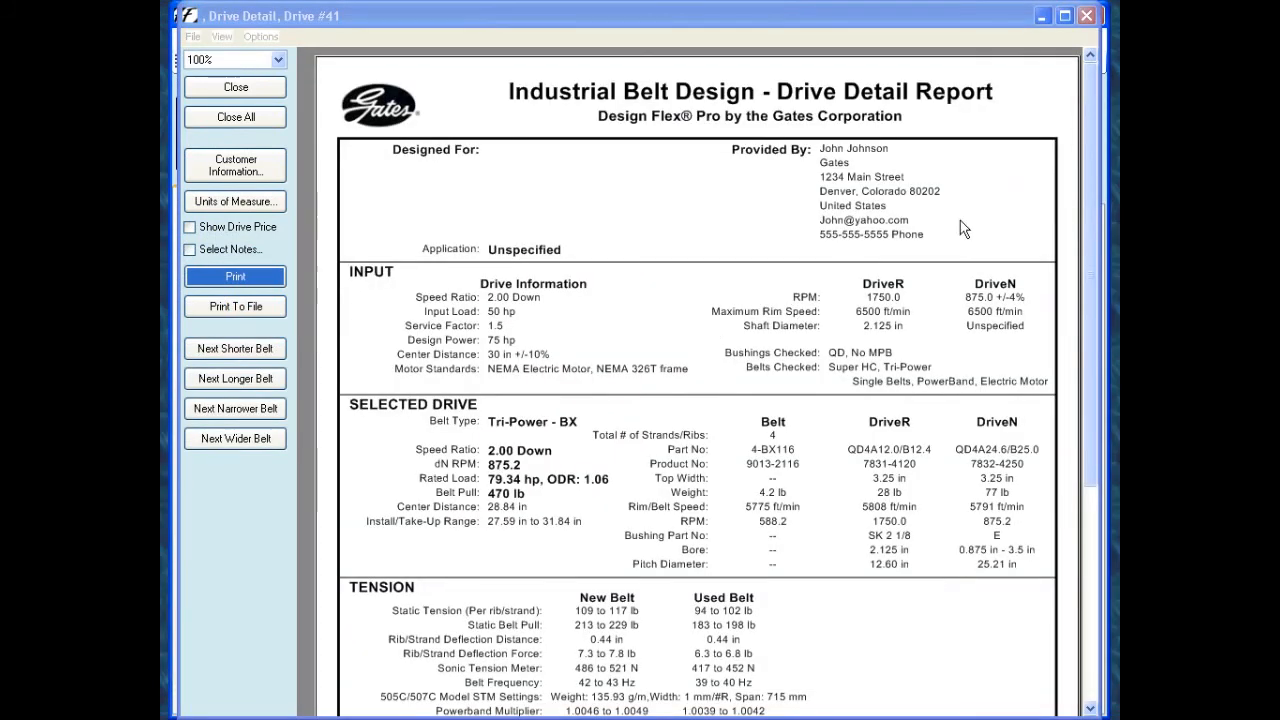
left_click_drag(1086, 188, 1087, 284)
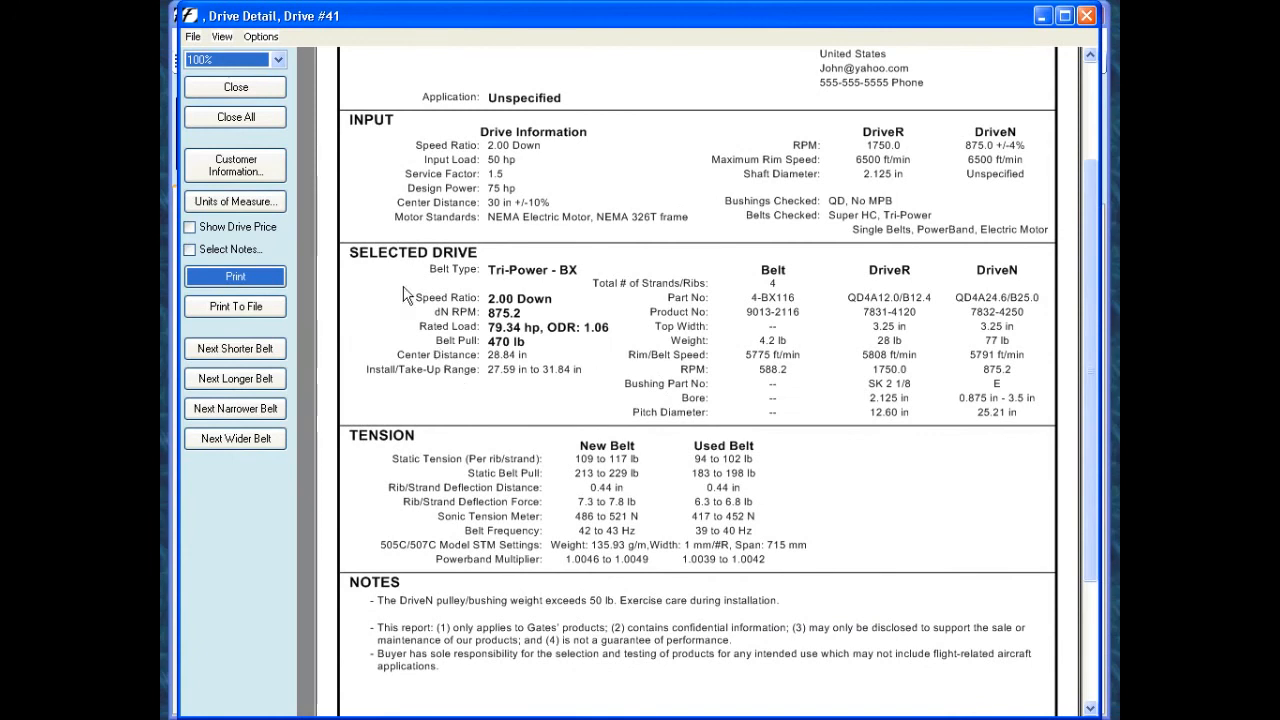